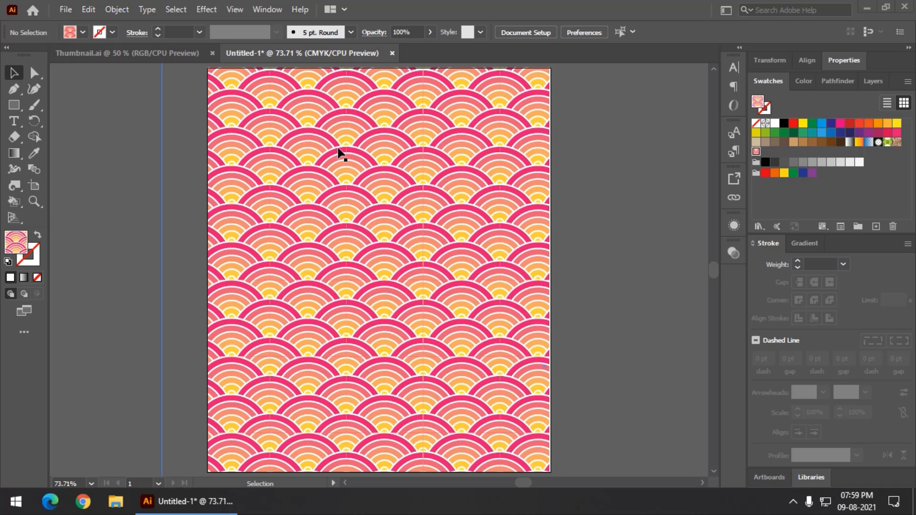
# Close both open documents, Thumbnail.ai and Untitled-1
pyautogui.click(212, 53)
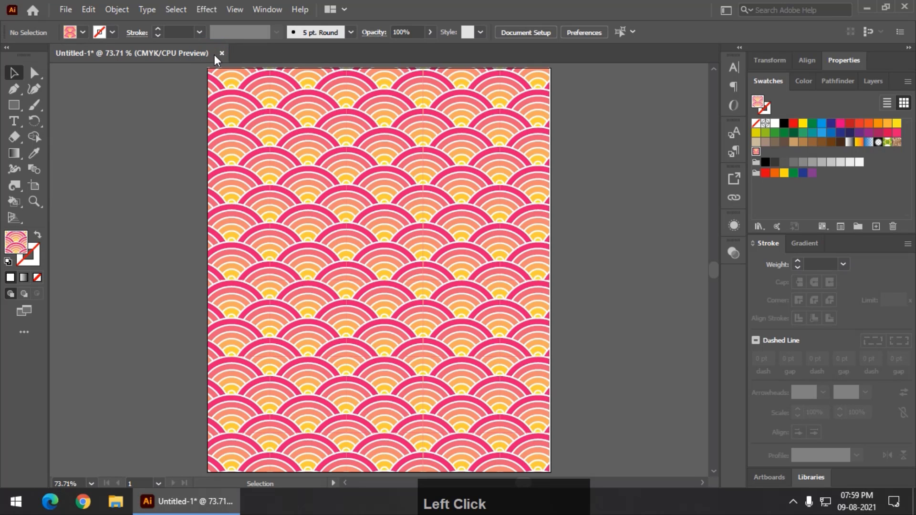
pyautogui.click(221, 53)
pyautogui.click(502, 267)
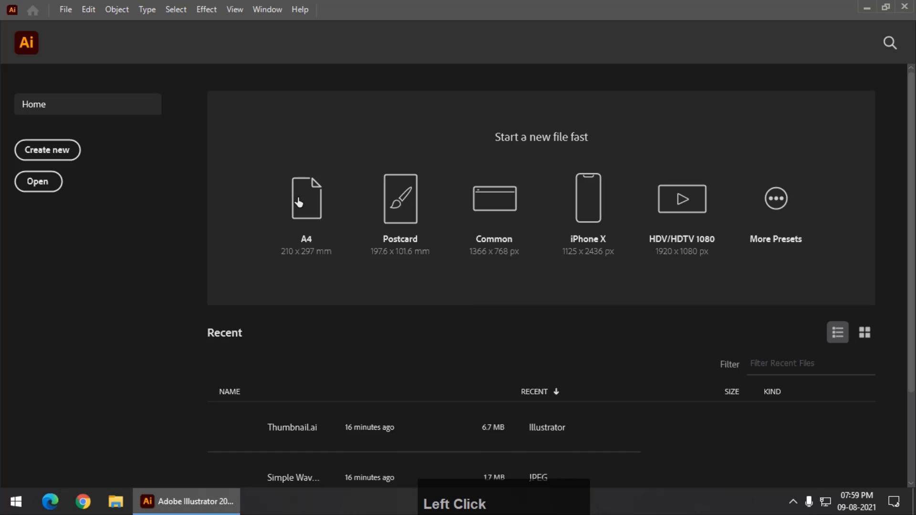
# Create a new document measured in points, 500 pt wide and 500 pt high
pyautogui.click(70, 10)
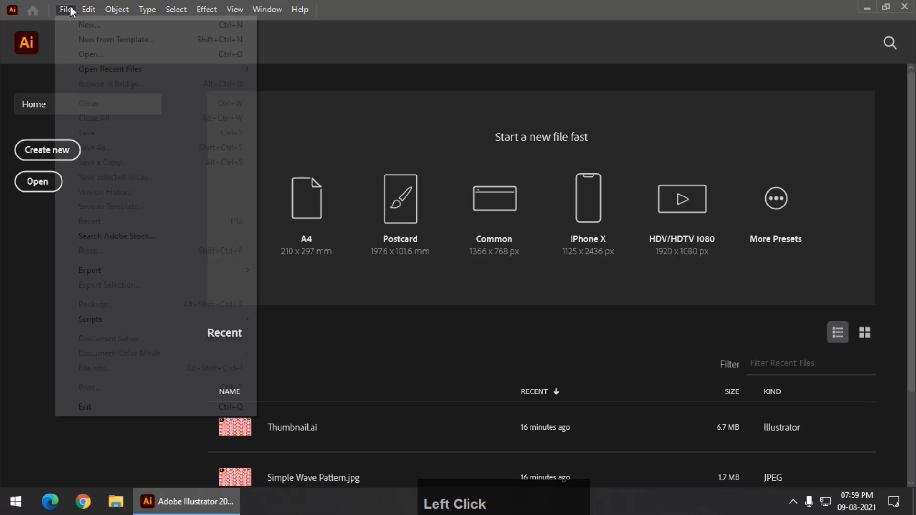
pyautogui.click(76, 25)
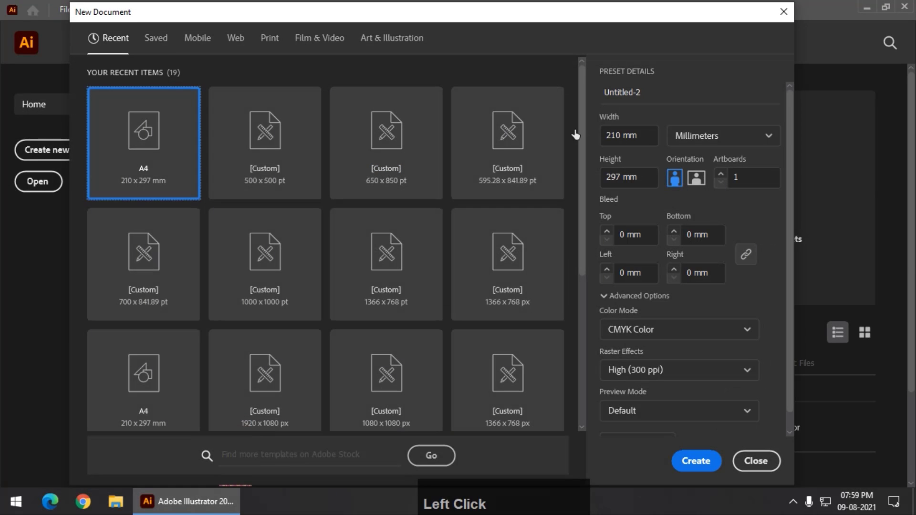
pyautogui.click(699, 142)
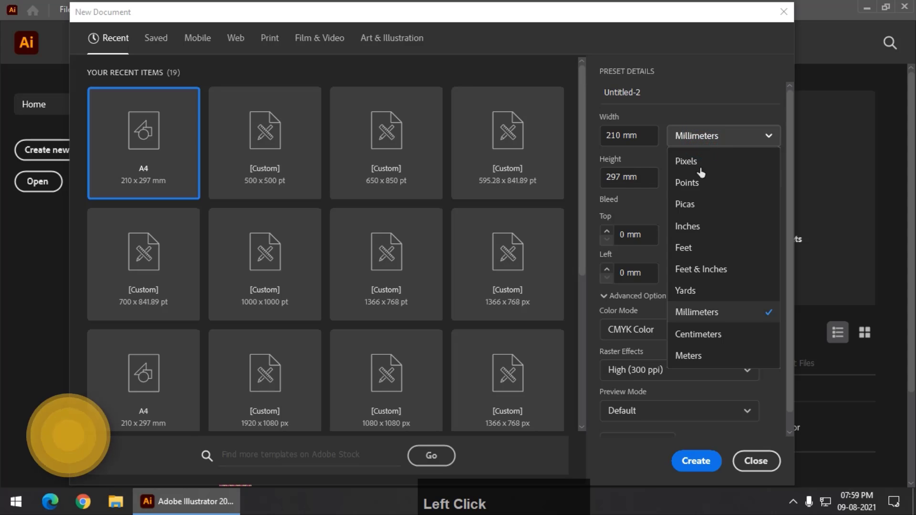
pyautogui.click(691, 183)
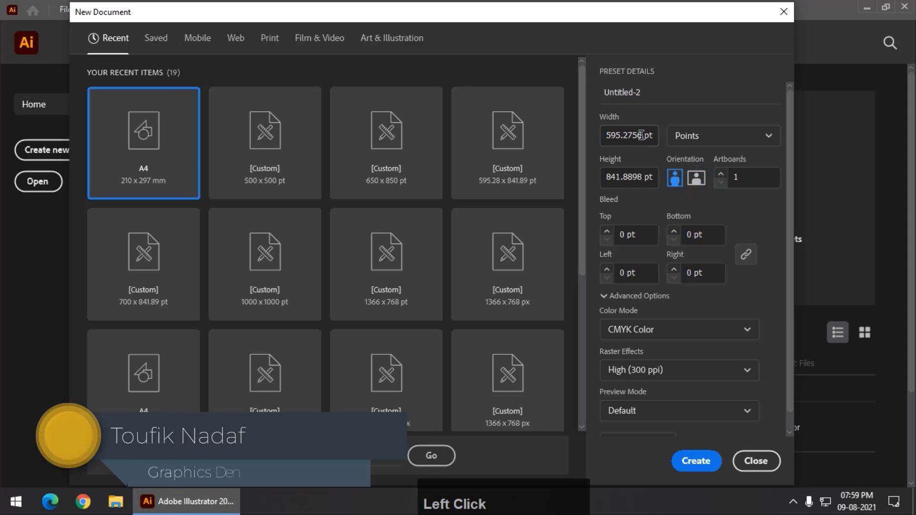
pyautogui.click(640, 135)
pyautogui.doubleClick(639, 135)
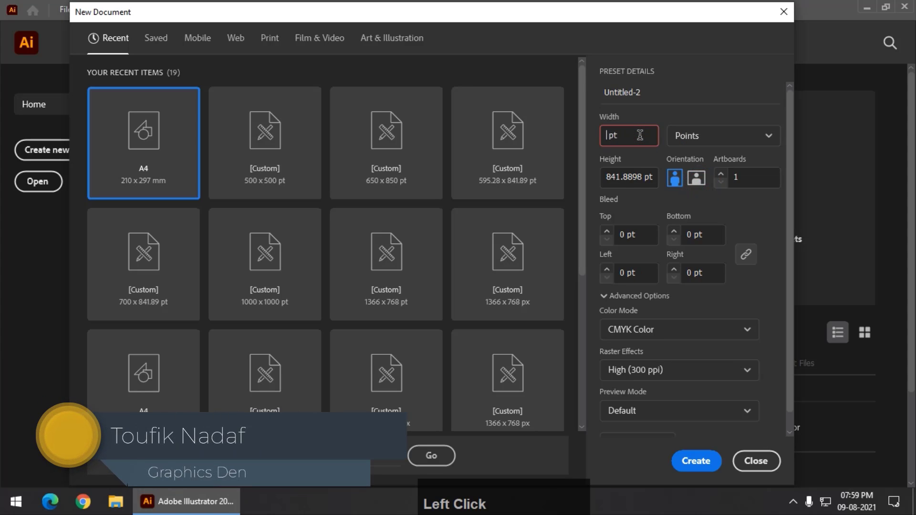
pyautogui.write('500')
pyautogui.press('Tab')
pyautogui.press('Tab')
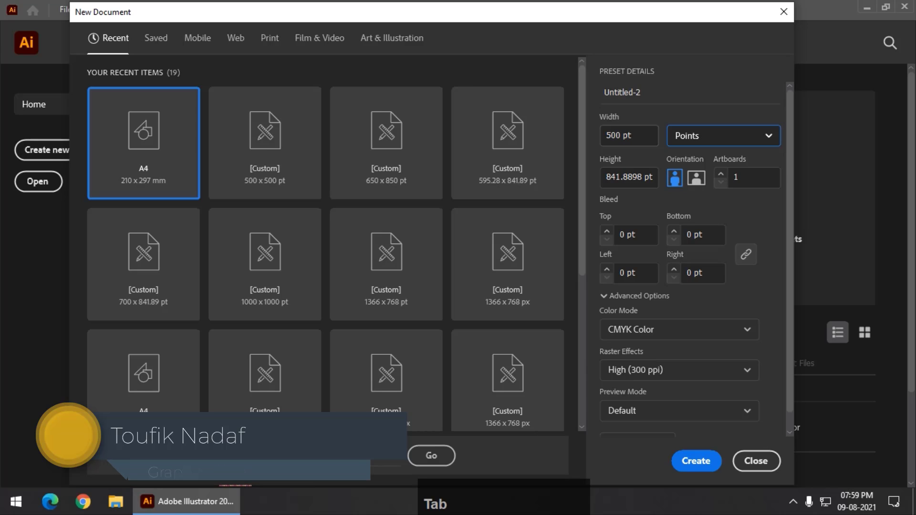
pyautogui.write('500')
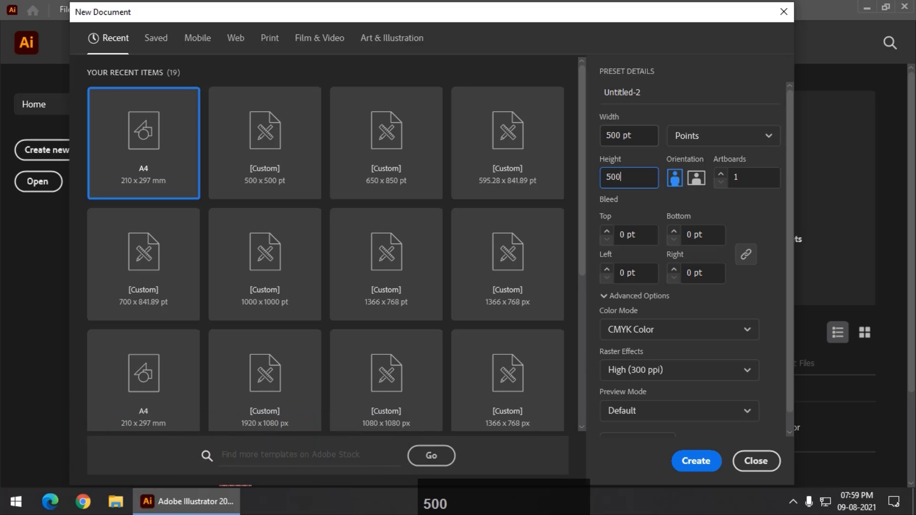
pyautogui.click(698, 461)
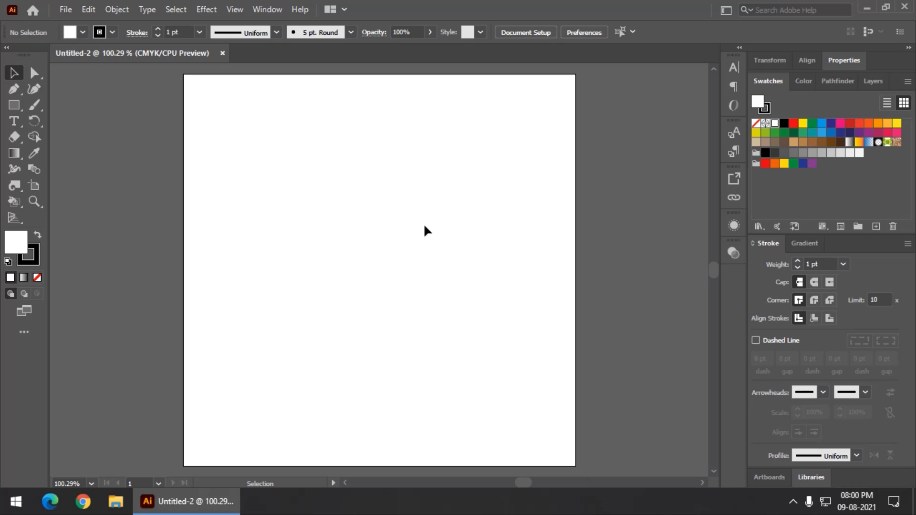
# Create a 100 x 100 pt circle on the artboard with the Ellipse tool
pyautogui.click(14, 109)
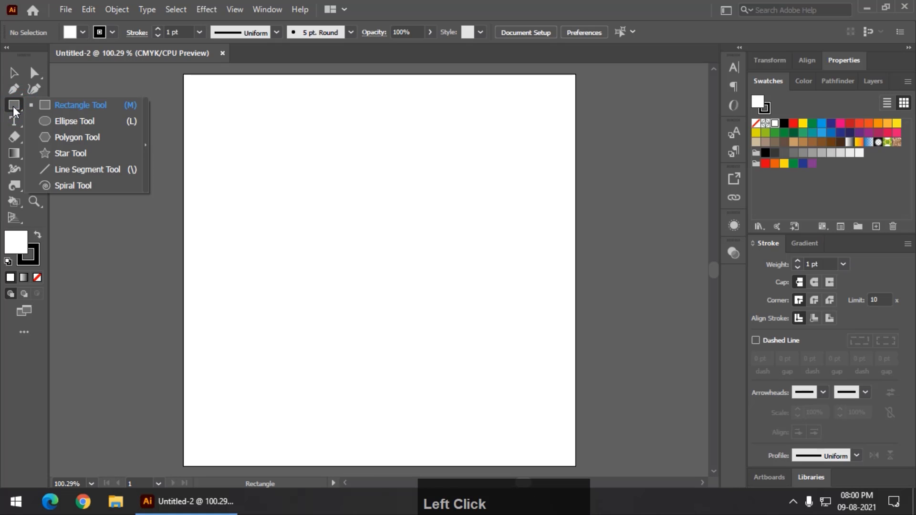
pyautogui.click(67, 121)
pyautogui.click(249, 164)
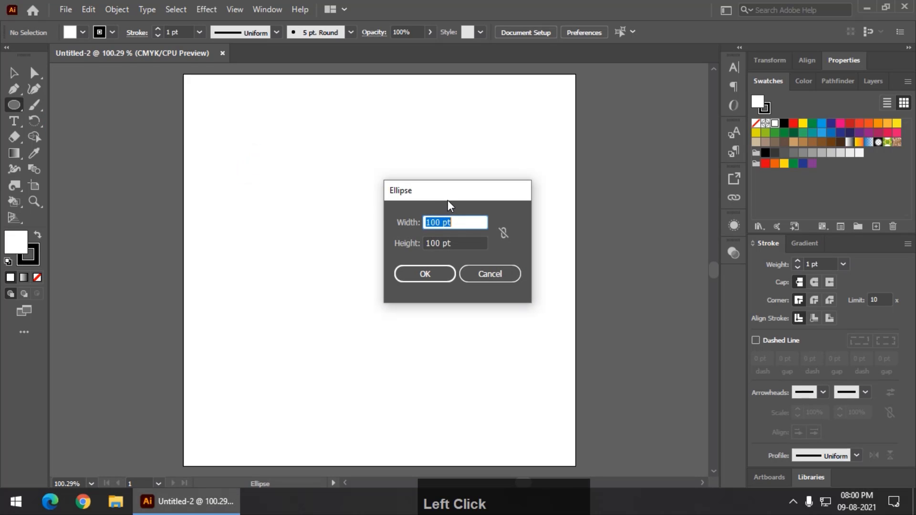
pyautogui.click(438, 270)
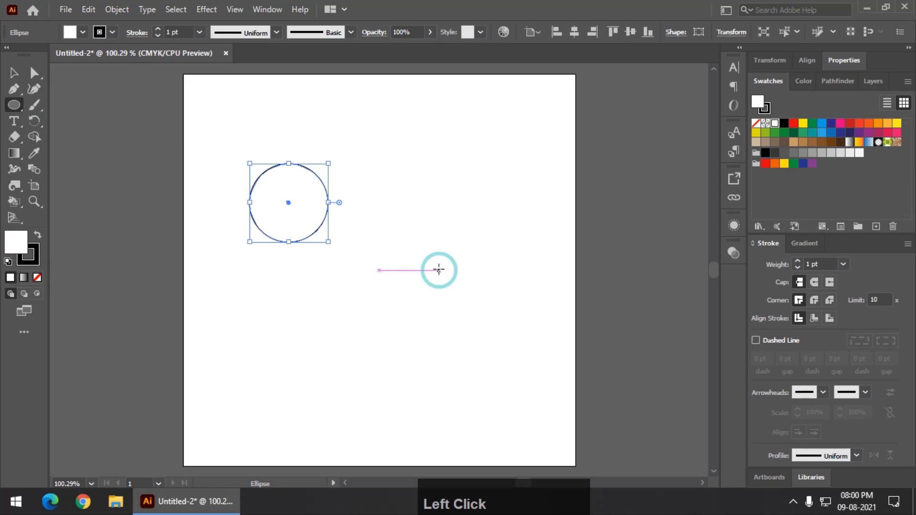
# Set the circle's stroke to 2 pt and centre it horizontally and vertically on the artboard
pyautogui.click(157, 28)
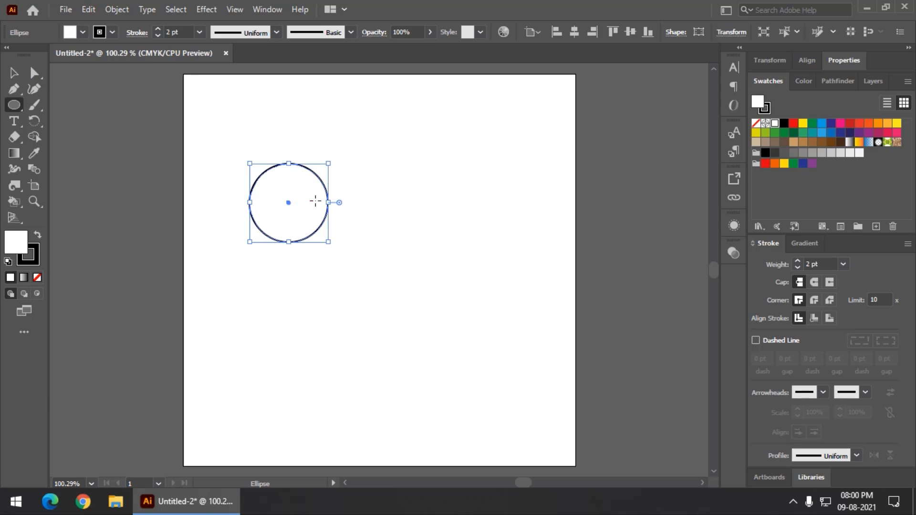
pyautogui.click(572, 32)
pyautogui.click(629, 31)
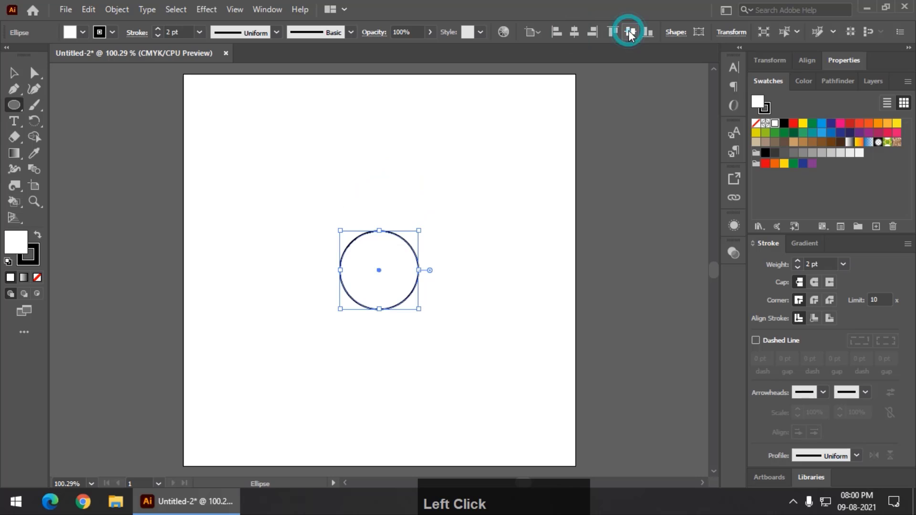
# Make a copy of the circle scaled uniformly to 10%
pyautogui.click(13, 73)
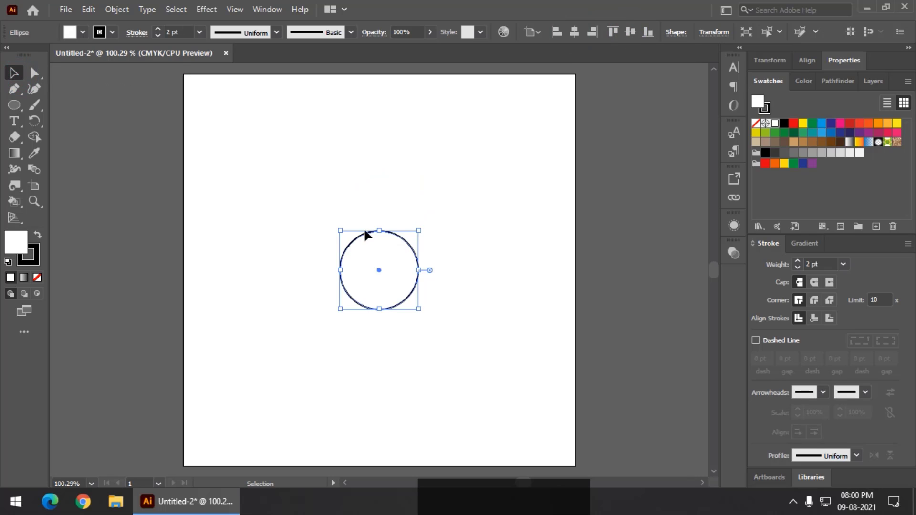
pyautogui.rightClick(373, 241)
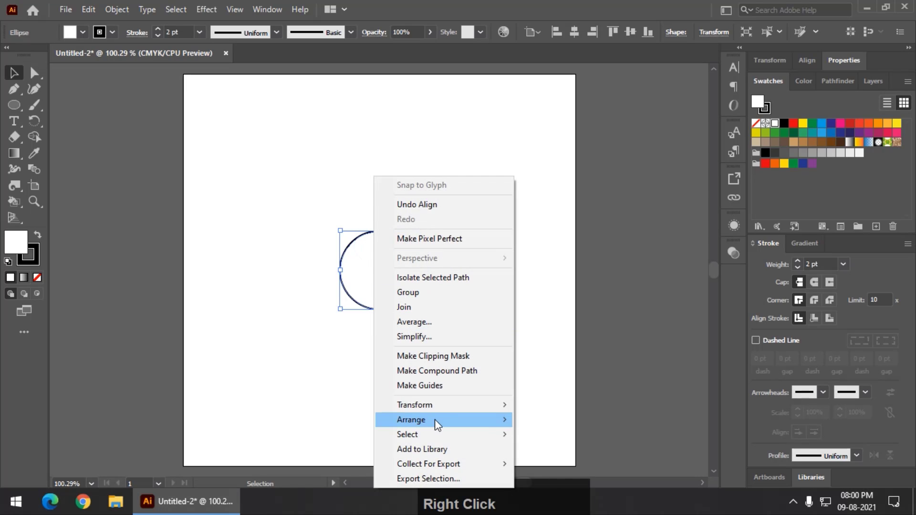
pyautogui.moveTo(437, 406)
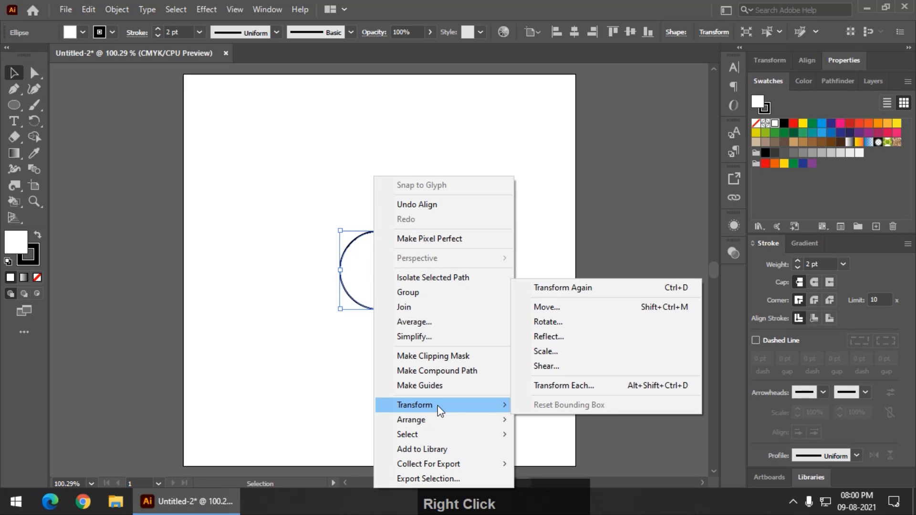
pyautogui.click(554, 353)
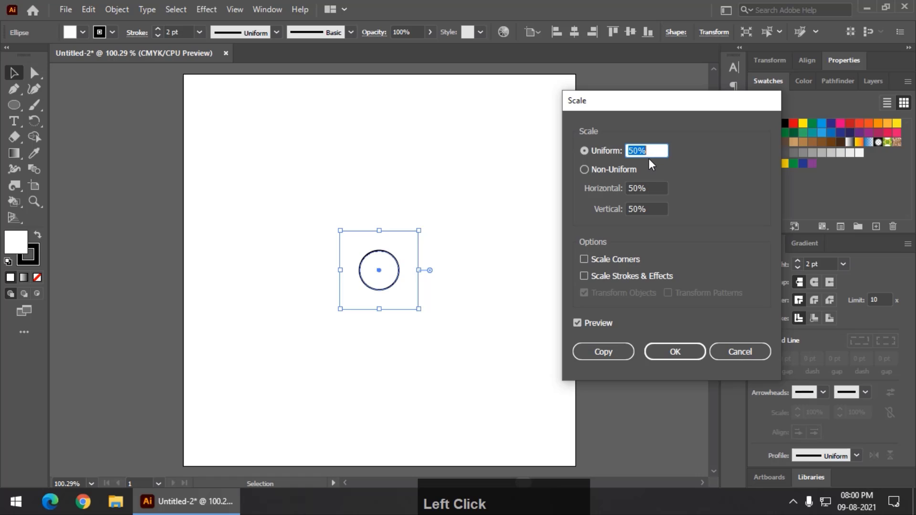
pyautogui.write('10')
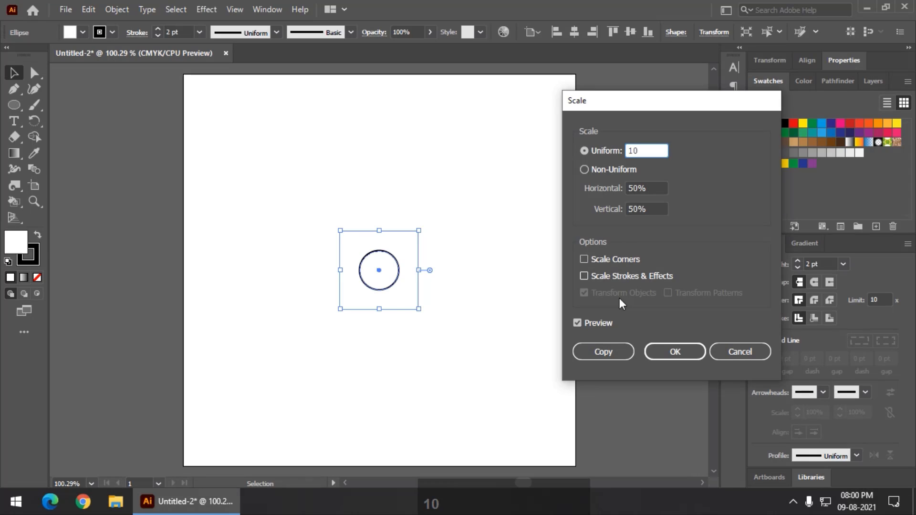
pyautogui.click(597, 355)
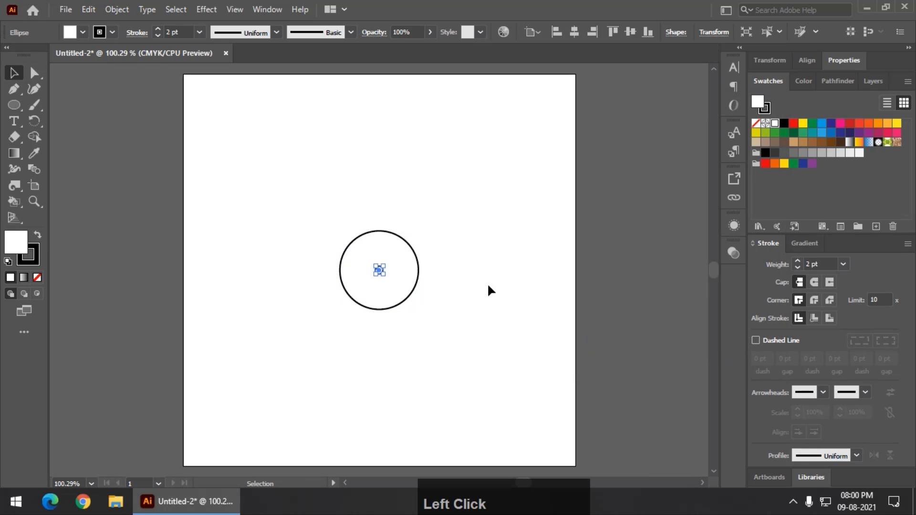
# Select the large and small circles together and make a blend between them
pyautogui.moveTo(305, 200); pyautogui.dragTo(459, 338)
pyautogui.click(125, 9)
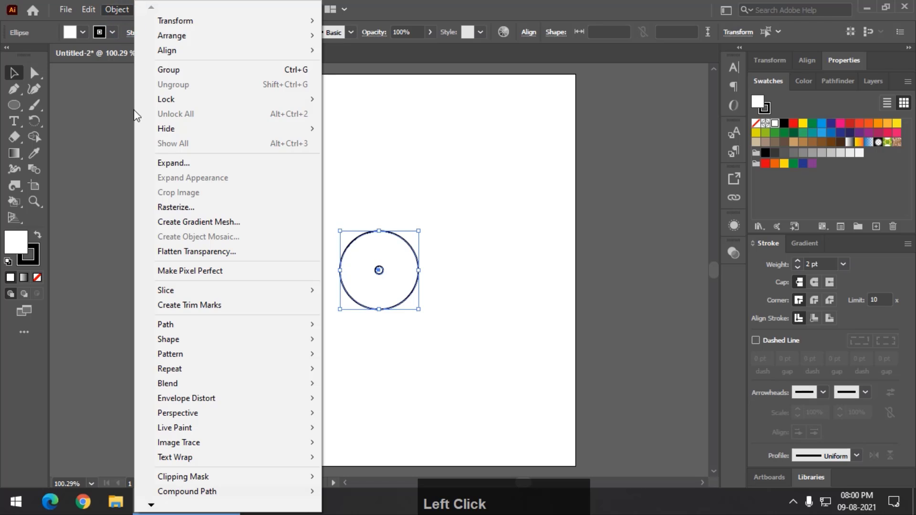
pyautogui.moveTo(197, 384)
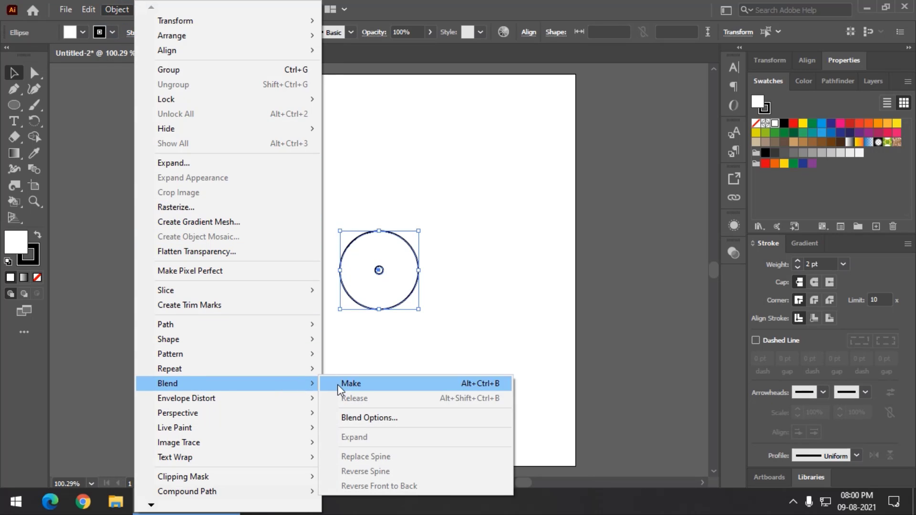
pyautogui.click(351, 383)
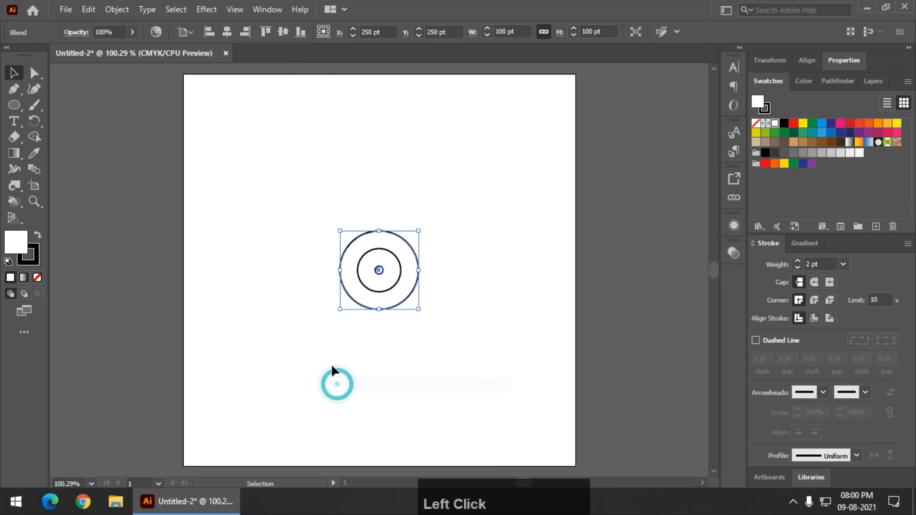
# Set the blend's spacing to Specified Steps with 4 steps
pyautogui.doubleClick(34, 170)
pyautogui.click(667, 119)
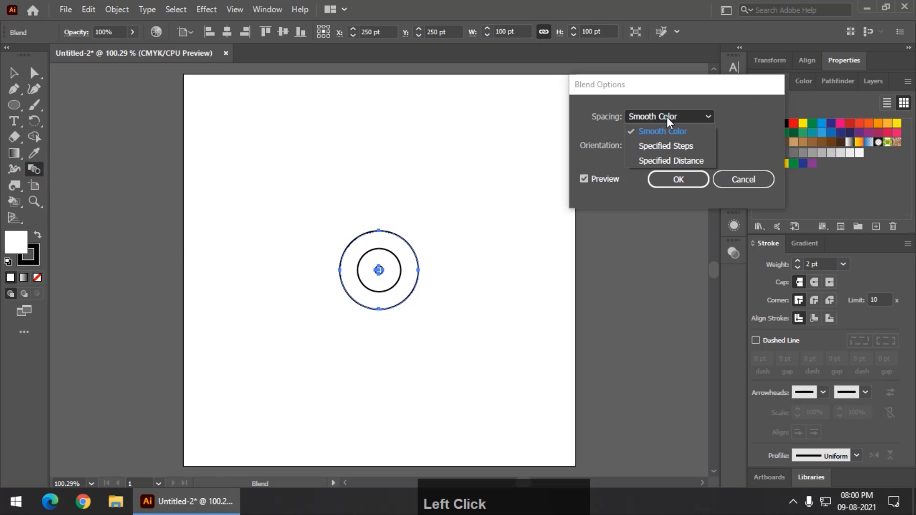
pyautogui.click(674, 145)
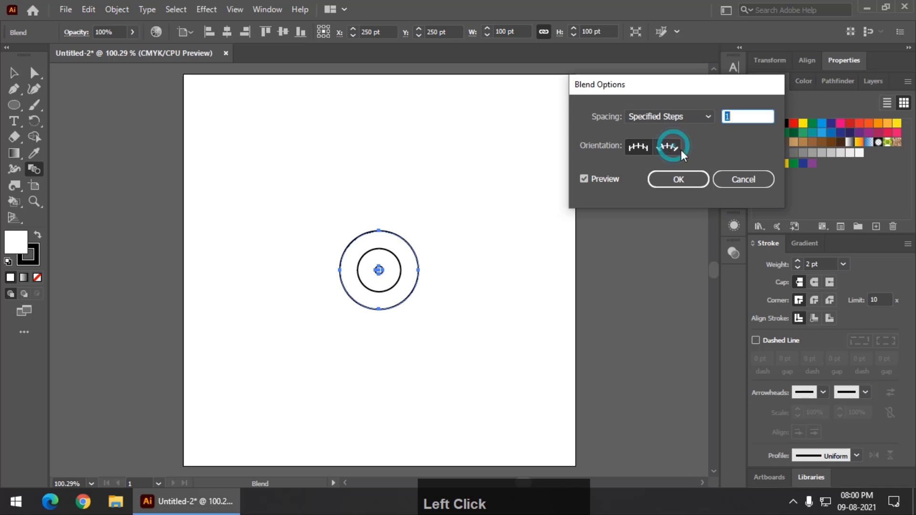
pyautogui.click(730, 117)
pyautogui.scroll(3, 730, 117)
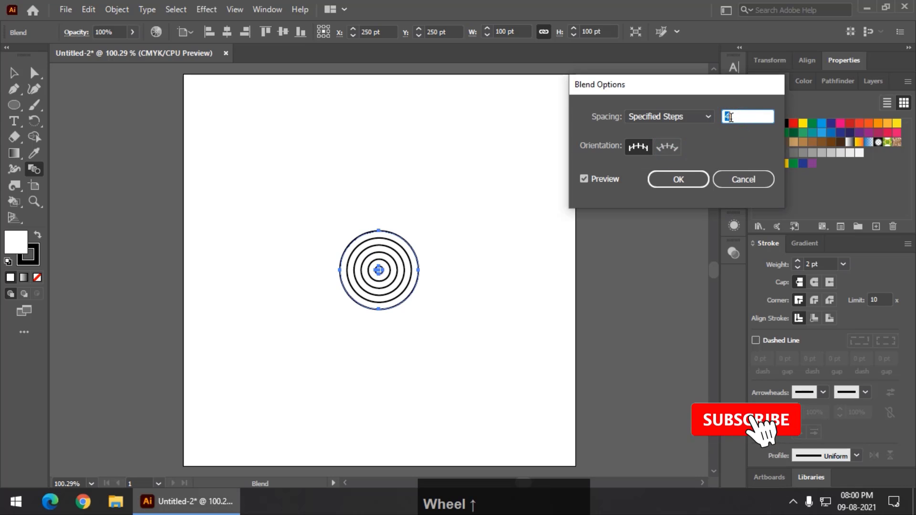
pyautogui.click(677, 179)
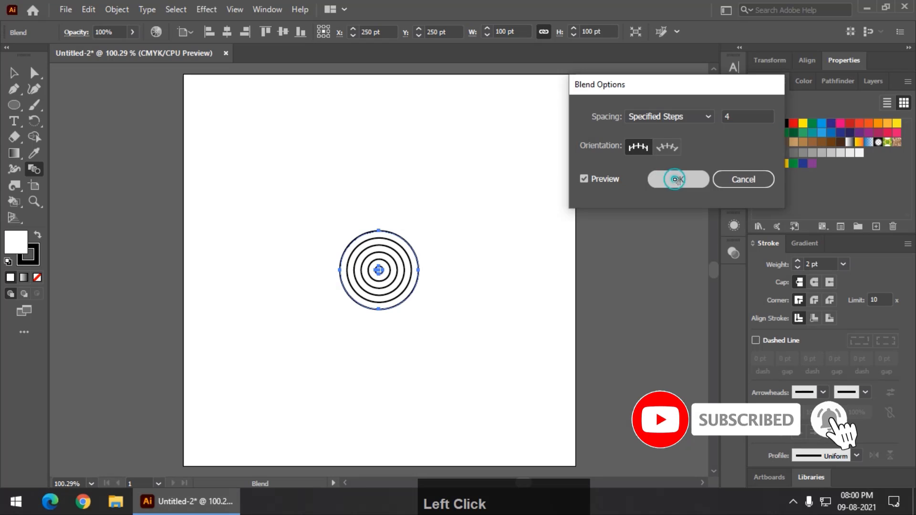
pyautogui.click(265, 204)
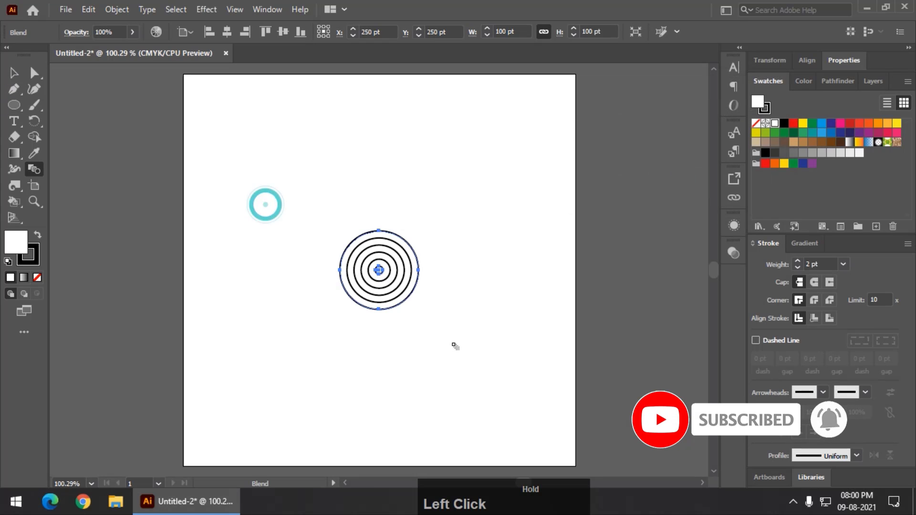
# Select the blended circles and move them off the artboard, to the empty area on its left side
pyautogui.press('v')
pyautogui.moveTo(304, 193); pyautogui.dragTo(475, 342)
pyautogui.moveTo(405, 281); pyautogui.dragTo(129, 272)
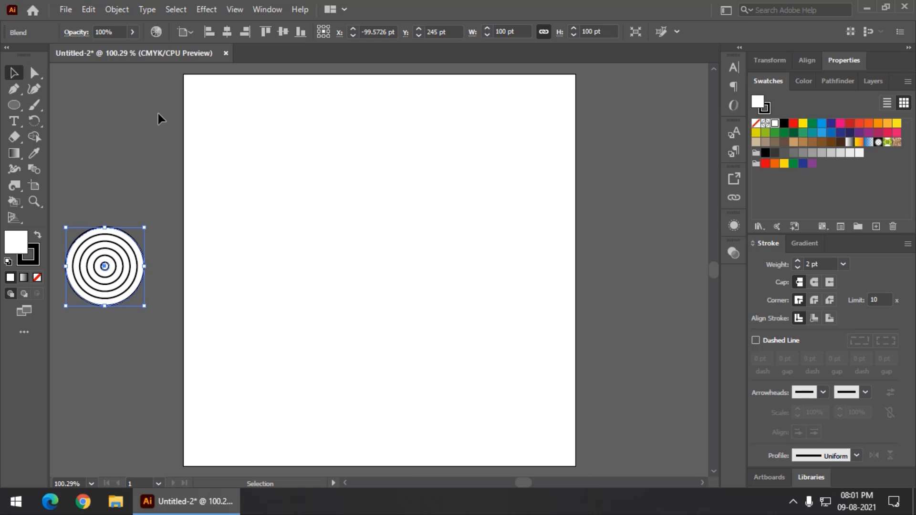
# Make a new pattern from the selected concentric circles and accept the notice about the added swatch
pyautogui.click(115, 11)
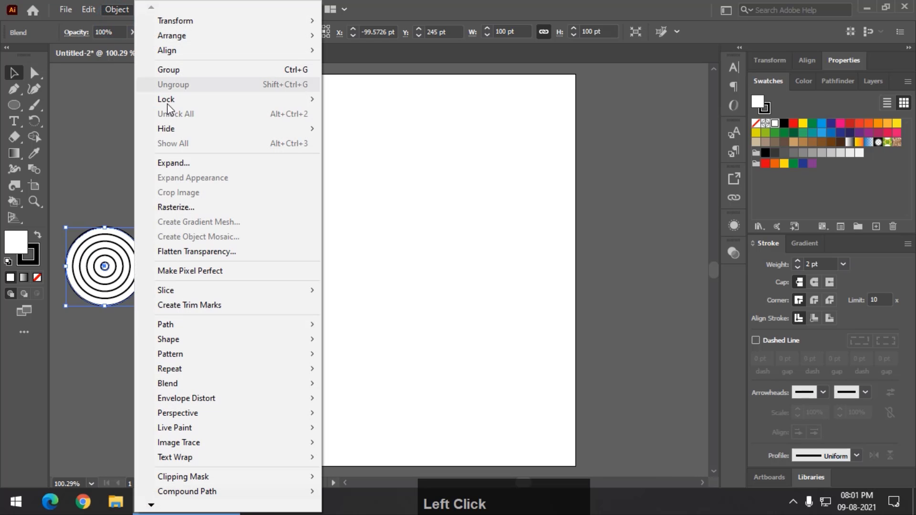
pyautogui.moveTo(194, 353)
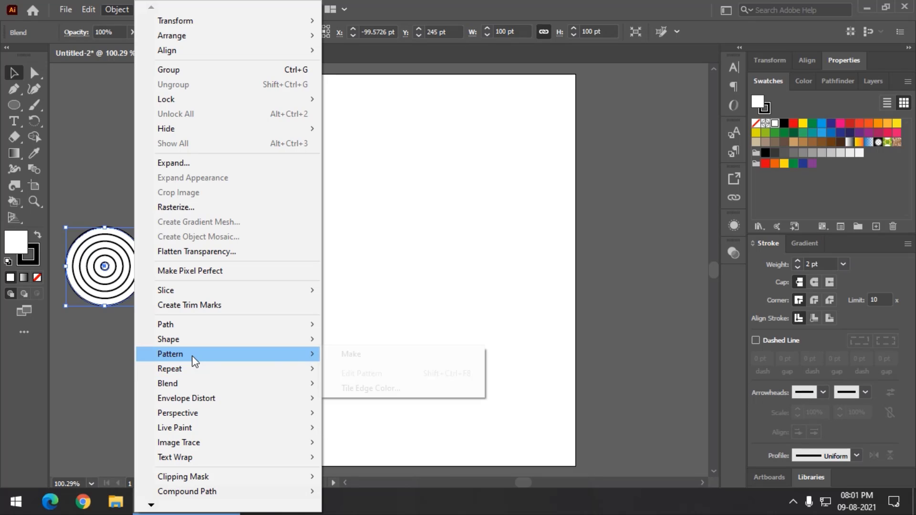
pyautogui.click(377, 361)
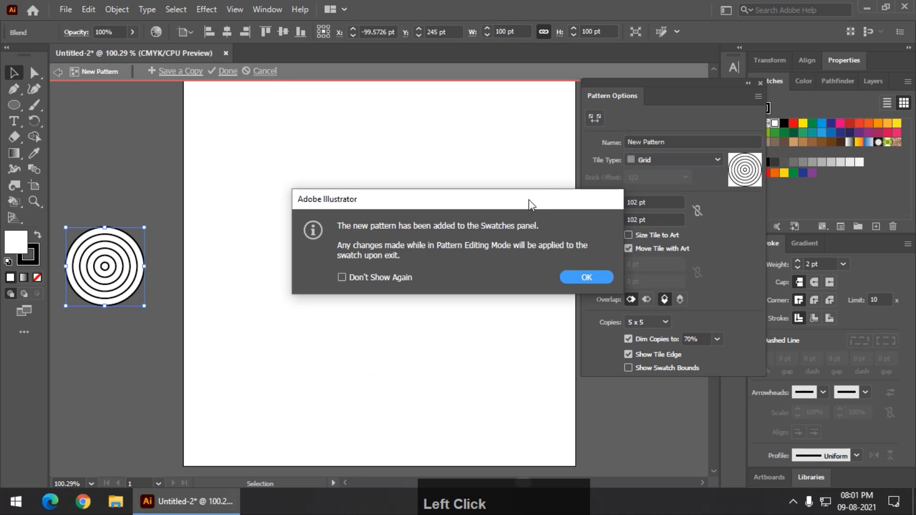
pyautogui.click(586, 277)
# Set the pattern's tile type to Brick by Row
pyautogui.moveTo(619, 102); pyautogui.dragTo(596, 104)
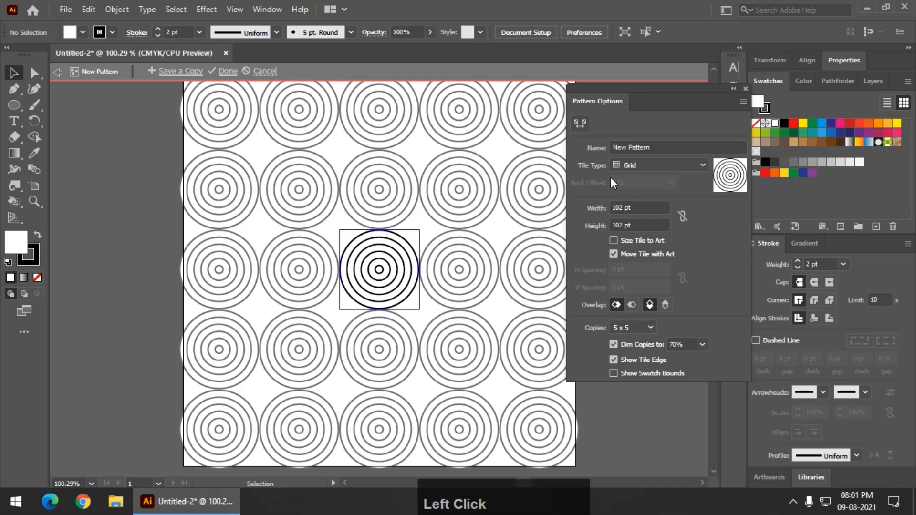
pyautogui.click(634, 168)
pyautogui.click(648, 199)
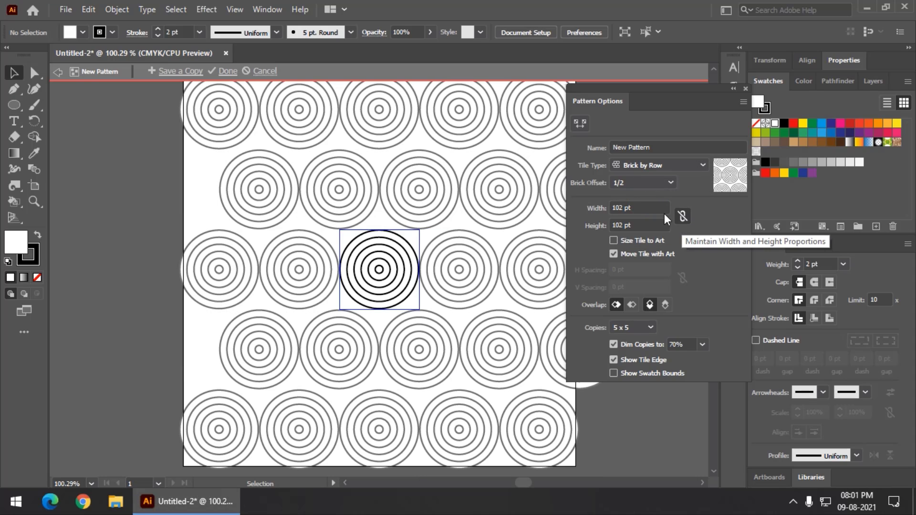
# Set the pattern tile to 100 pt wide and 25 pt high with the bottom overlapping in front, and finish editing the pattern
pyautogui.click(639, 208)
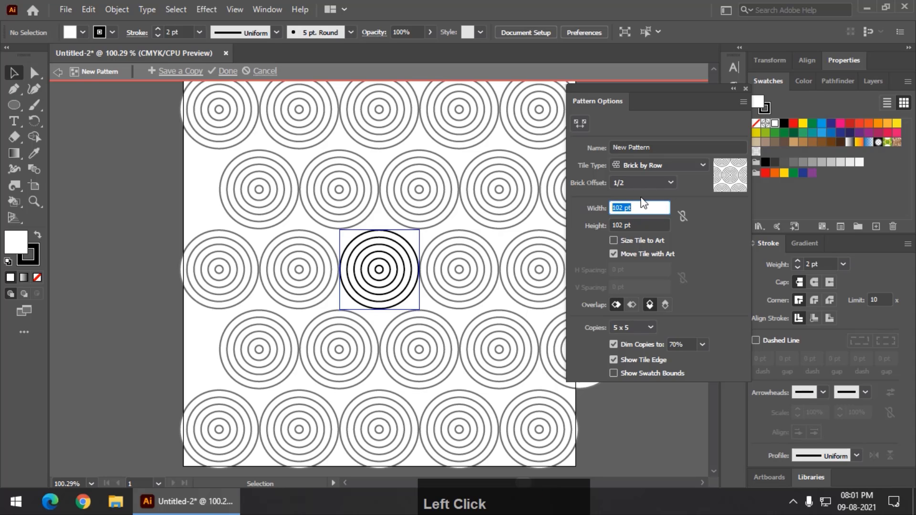
pyautogui.write('100')
pyautogui.press('Tab')
pyautogui.write('25')
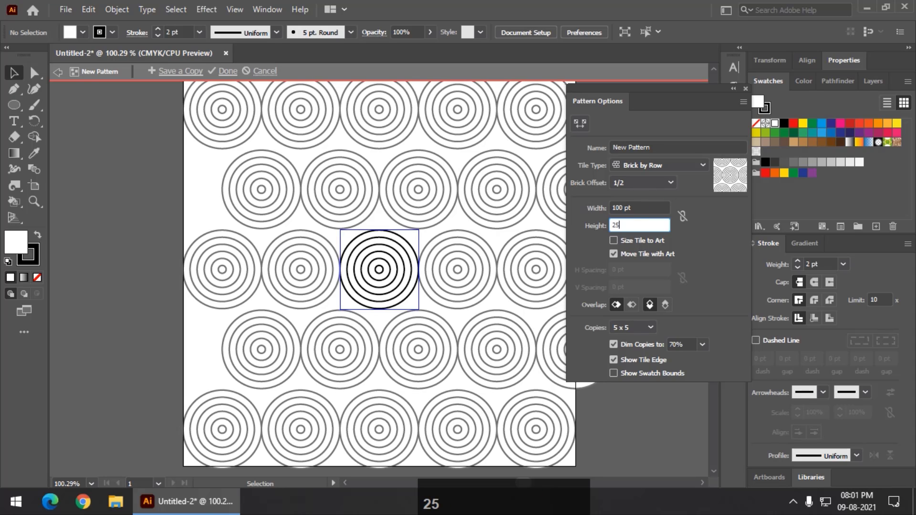
pyautogui.click(708, 245)
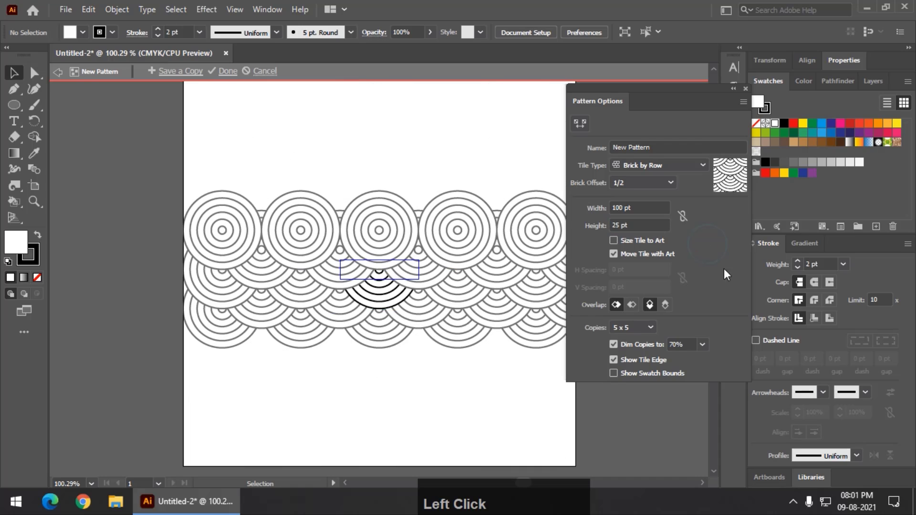
pyautogui.click(665, 308)
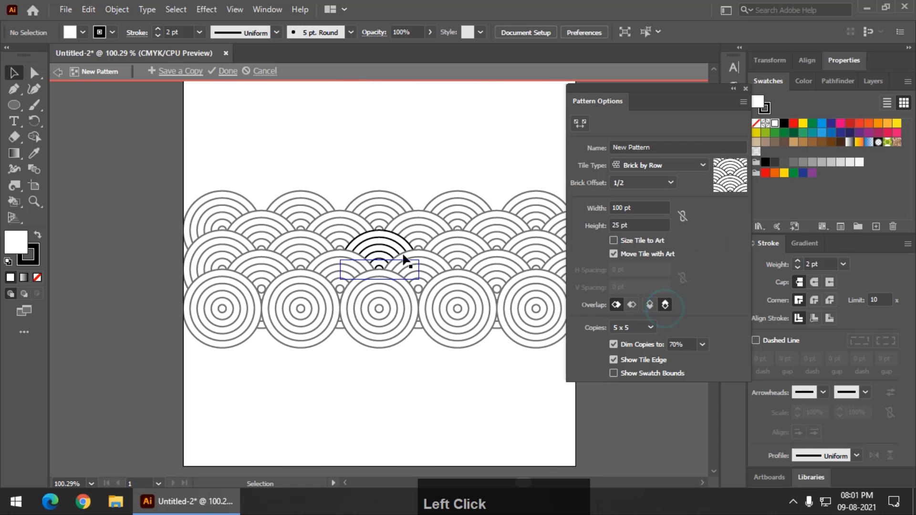
pyautogui.click(226, 71)
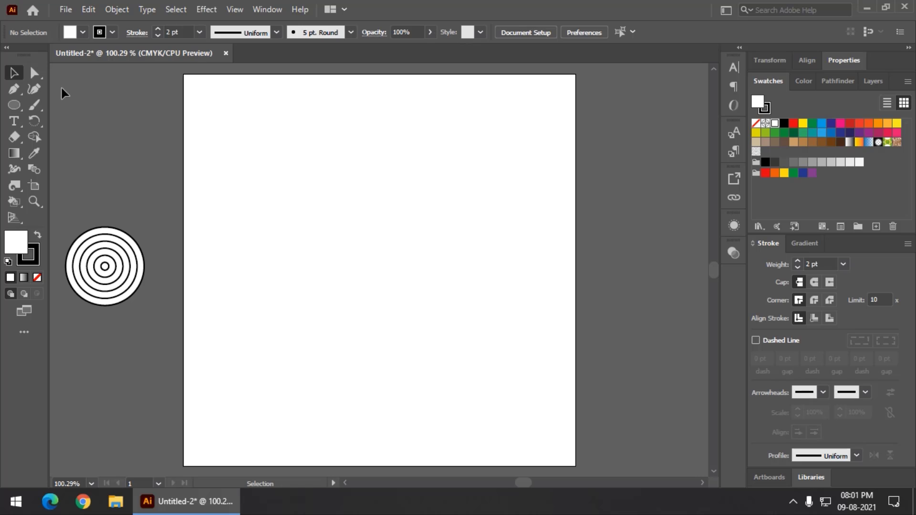
# Draw a 500 x 500 pt rectangle and center it horizontally and vertically on the artboard
pyautogui.click(18, 105)
pyautogui.click(81, 102)
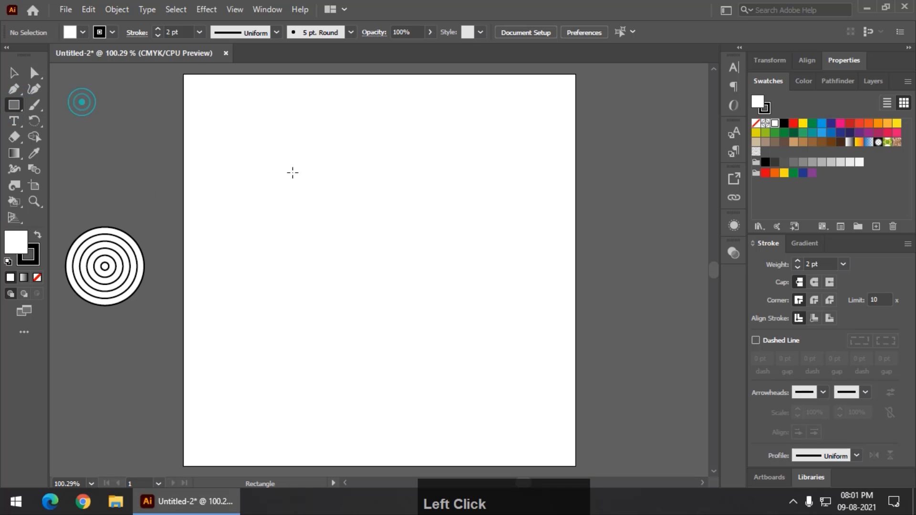
pyautogui.click(335, 213)
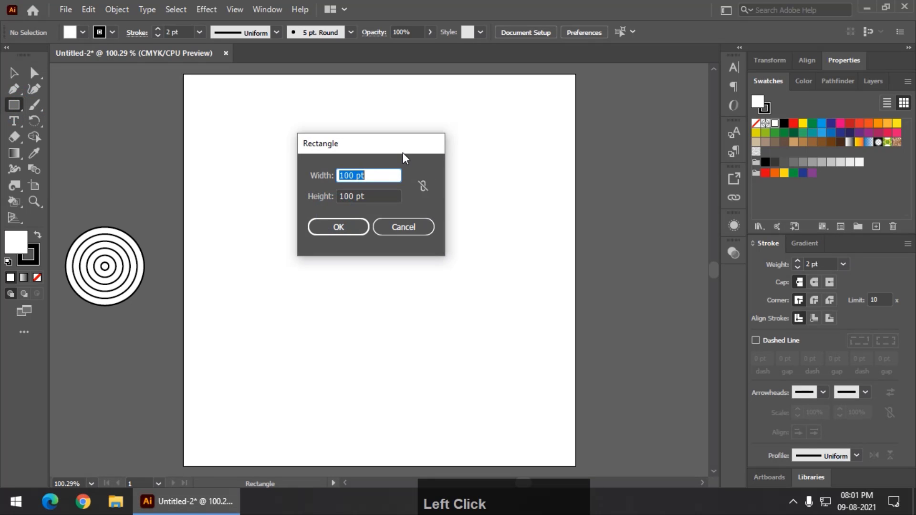
pyautogui.write('500')
pyautogui.press('Tab')
pyautogui.write('500')
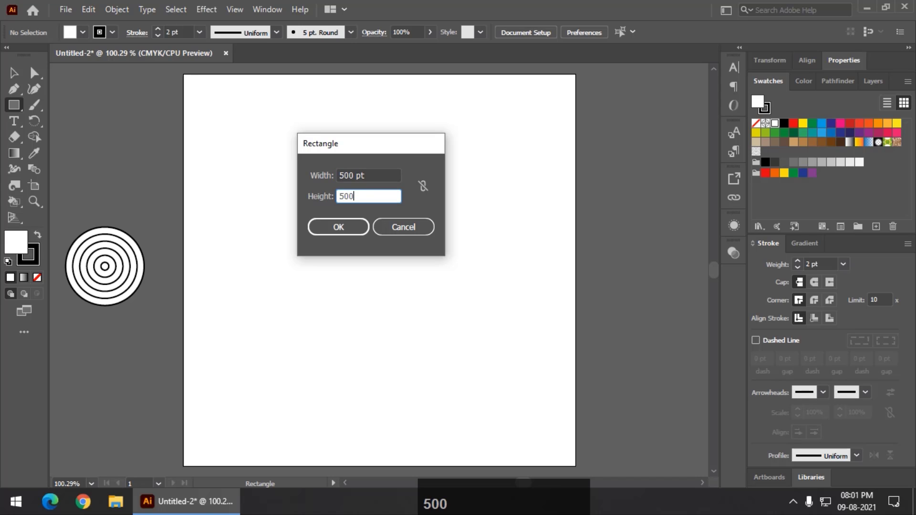
pyautogui.press('Return')
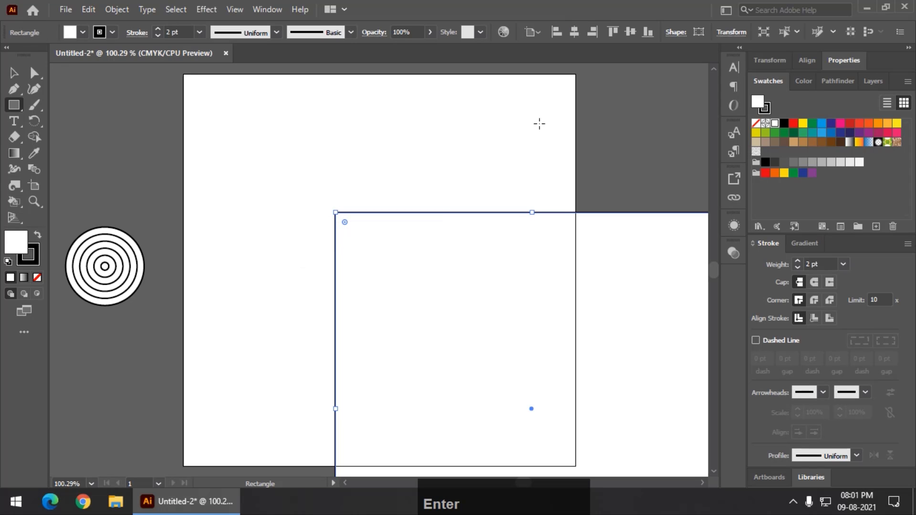
pyautogui.click(575, 33)
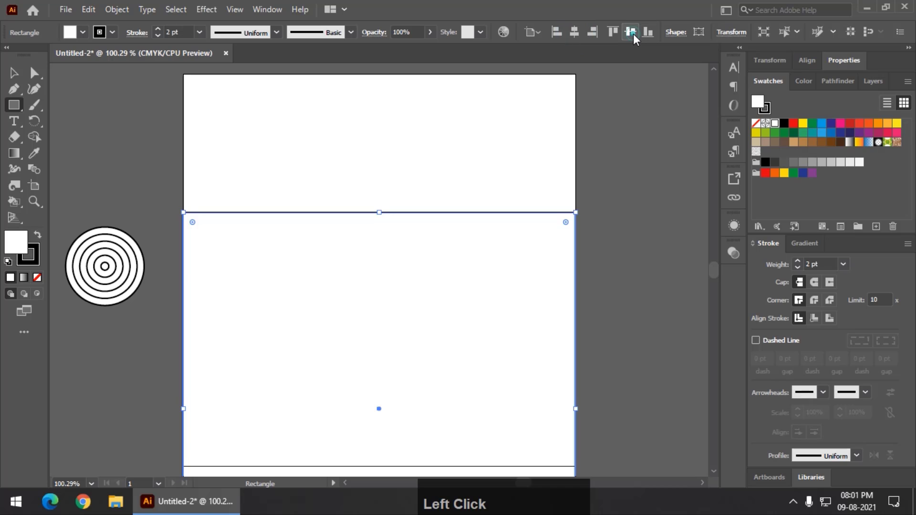
pyautogui.click(633, 33)
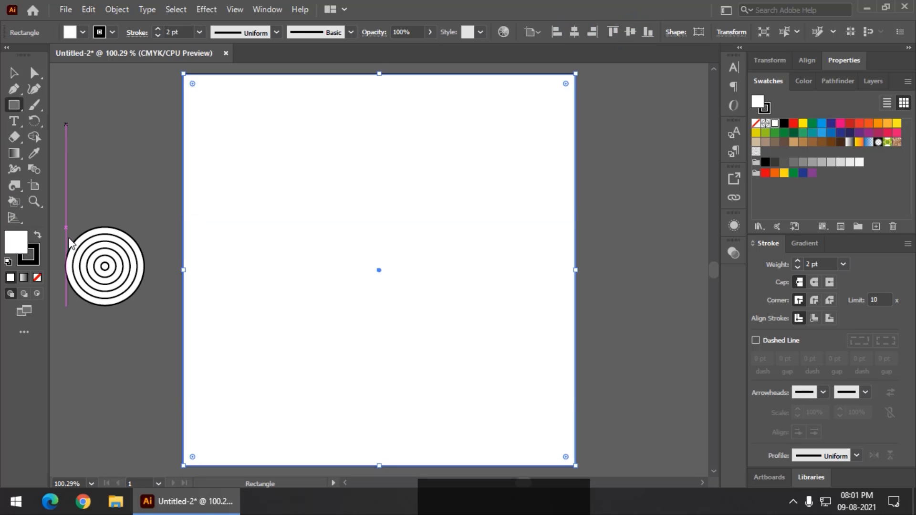
# Remove the rectangle's stroke, fill it with the new wave pattern swatch, and deselect it
pyautogui.click(31, 264)
pyautogui.click(37, 278)
pyautogui.click(15, 239)
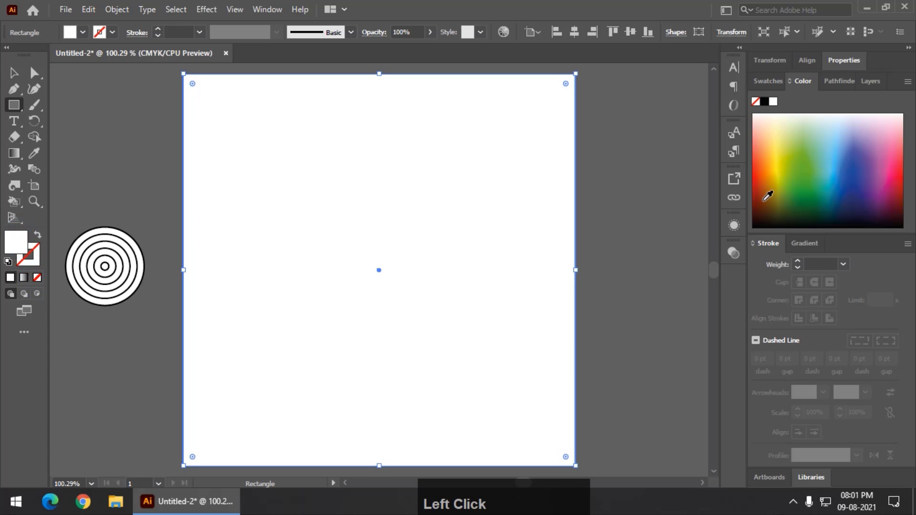
pyautogui.click(768, 80)
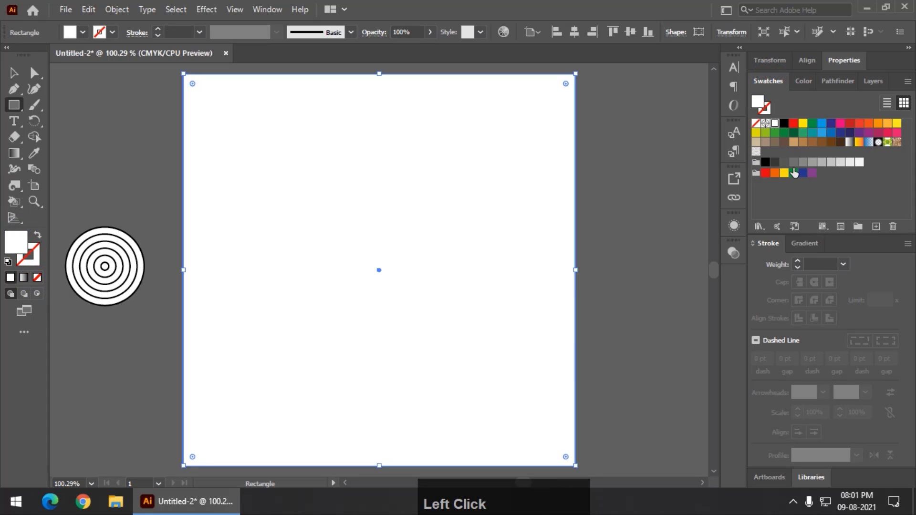
pyautogui.click(756, 151)
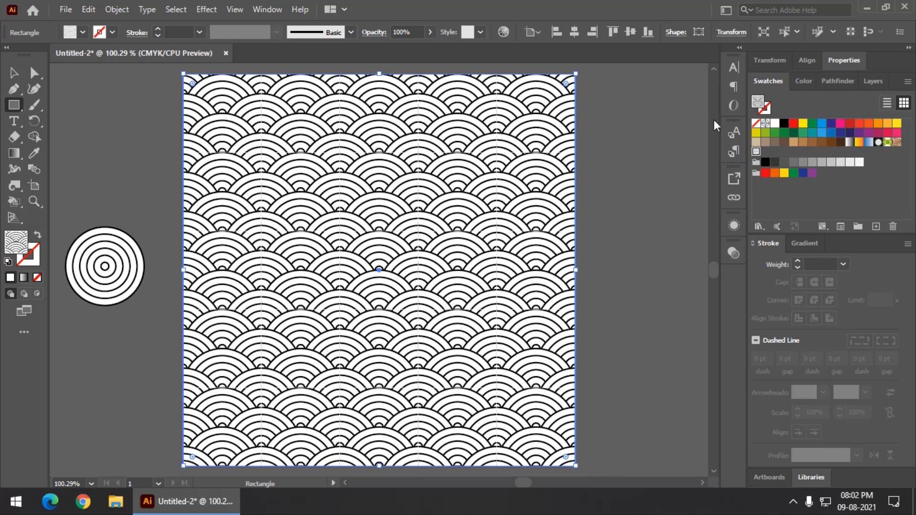
pyautogui.click(14, 72)
pyautogui.click(90, 124)
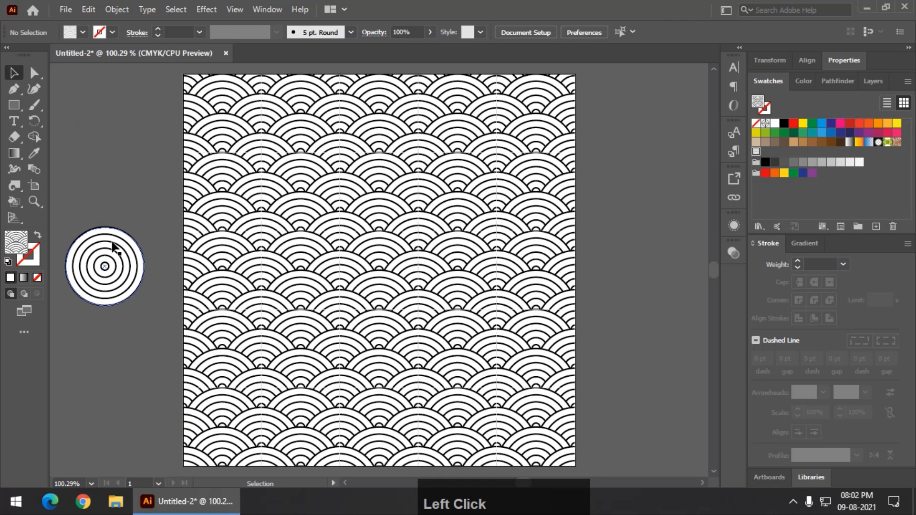
# Duplicate the concentric circles beside the artboard twice, placing one copy above and one below the original
pyautogui.click(101, 230)
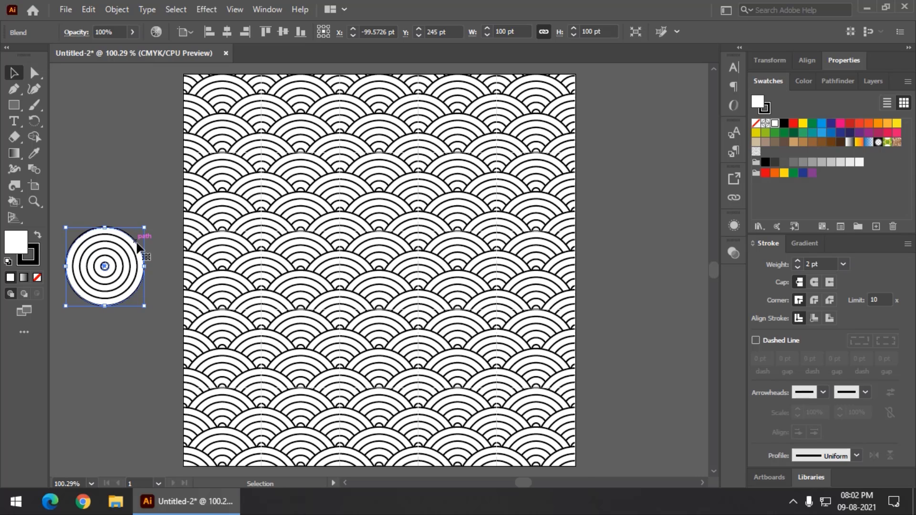
pyautogui.press('alt')
pyautogui.moveTo(128, 260); pyautogui.dragTo(127, 152)
pyautogui.click(128, 265)
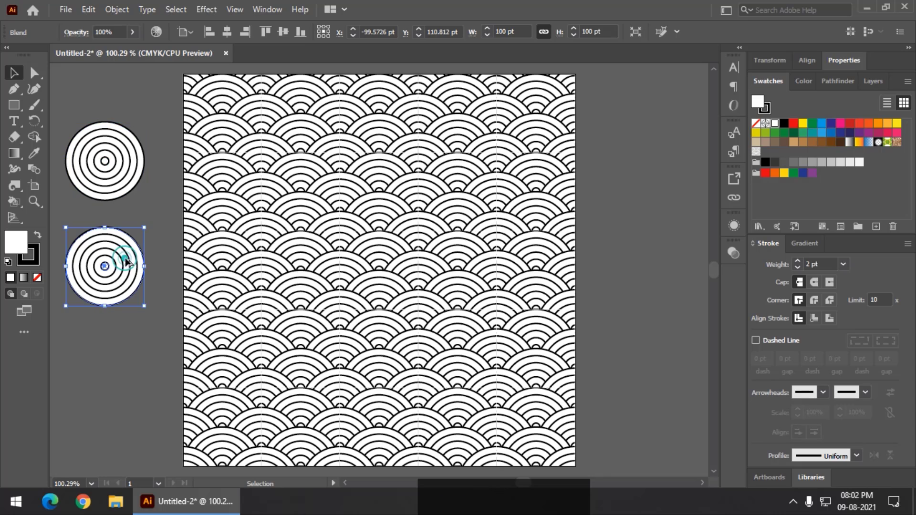
pyautogui.moveTo(128, 260); pyautogui.dragTo(129, 346)
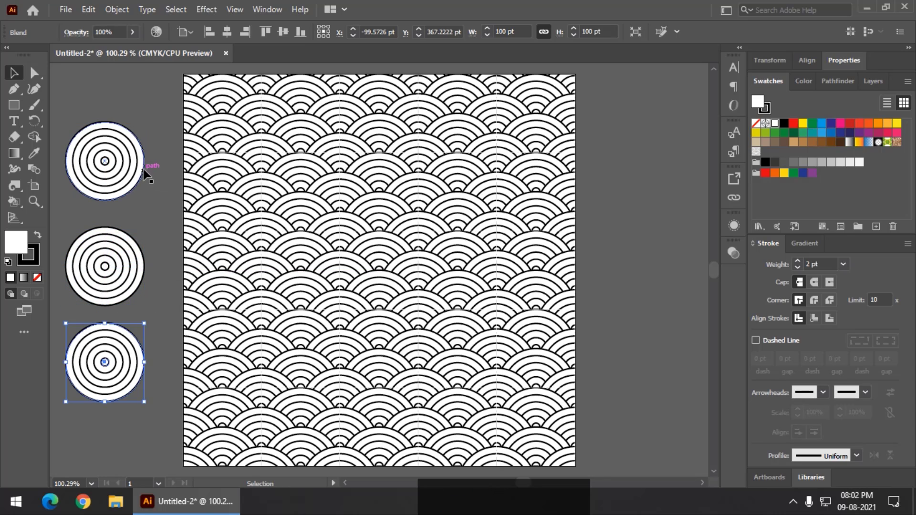
# Give only the outermost circle of the upper copy a pink fill and a white stroke
pyautogui.click(138, 162)
pyautogui.click(35, 73)
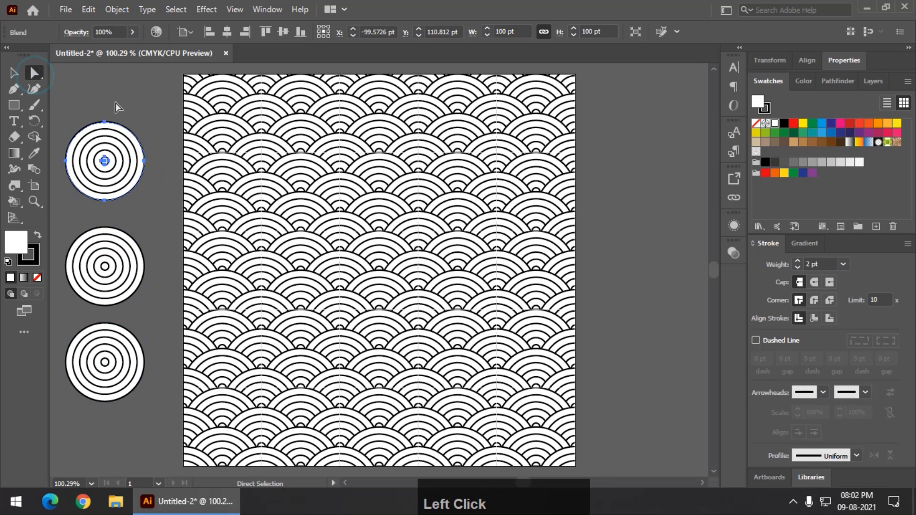
pyautogui.click(134, 97)
pyautogui.click(135, 132)
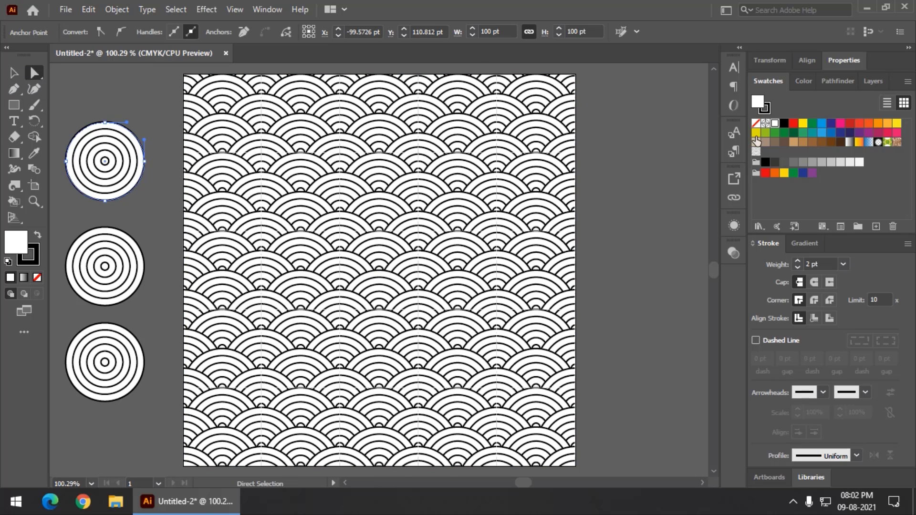
pyautogui.click(897, 134)
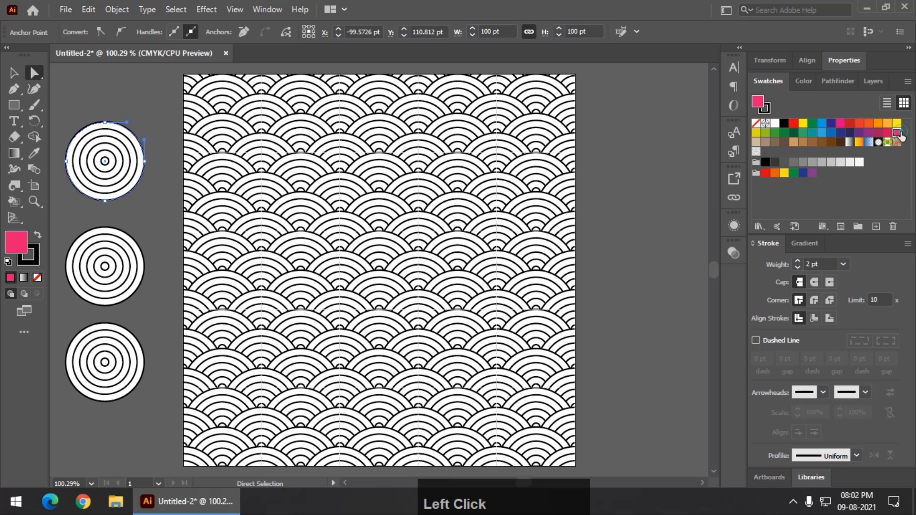
pyautogui.click(764, 108)
pyautogui.click(774, 124)
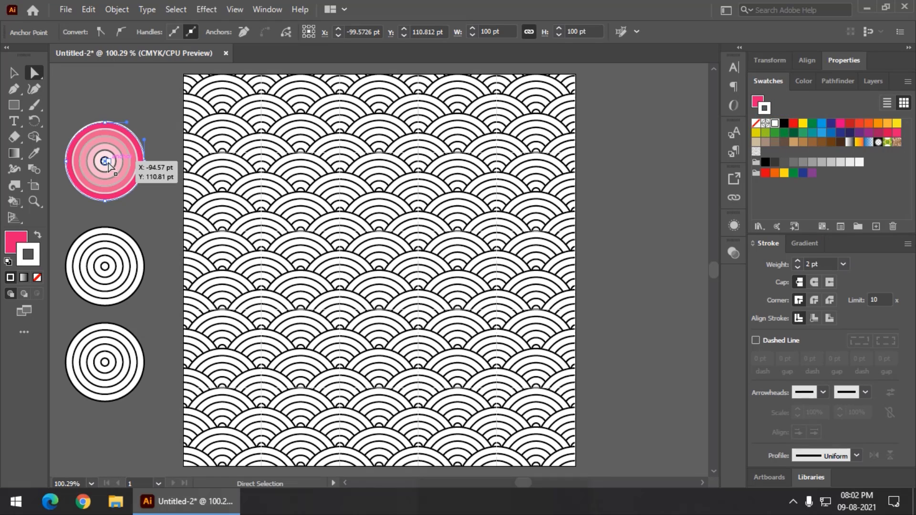
# Give the innermost circle of the upper copy a yellow fill and a white stroke, and deselect it
pyautogui.moveTo(109, 164); pyautogui.dragTo(108, 164)
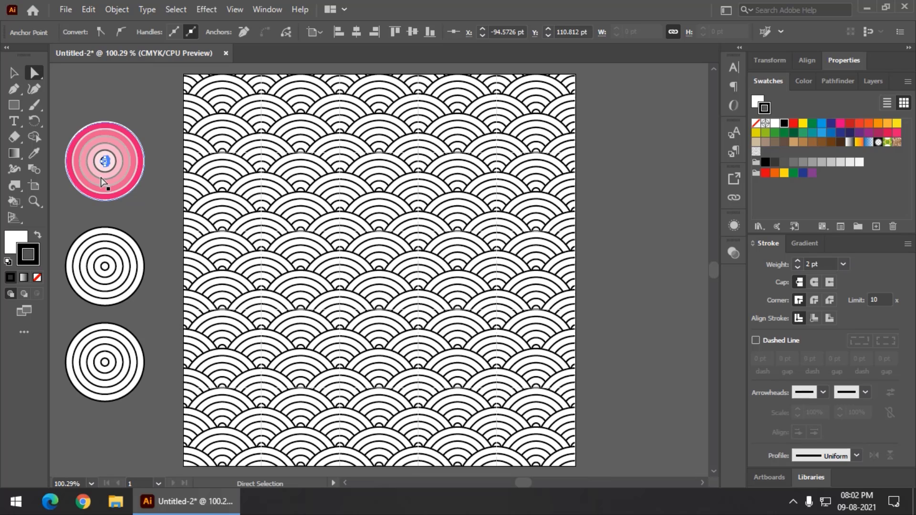
pyautogui.click(803, 125)
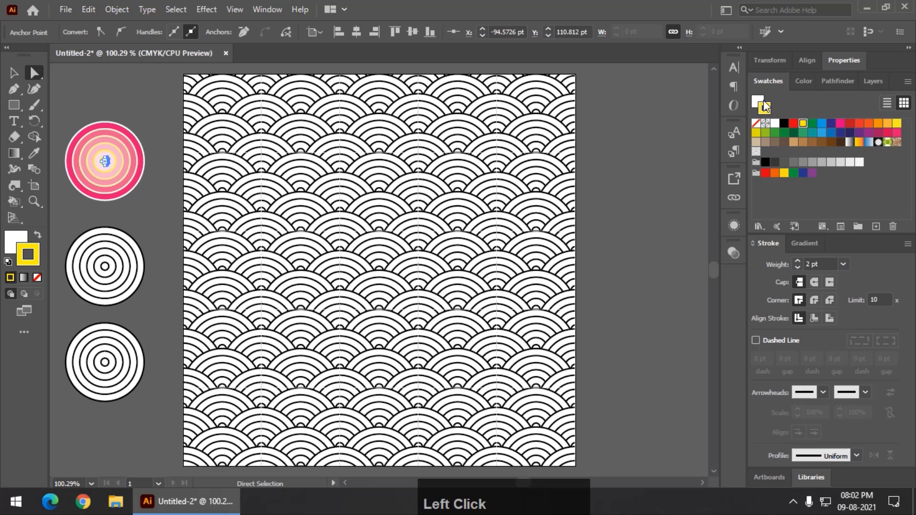
pyautogui.click(37, 235)
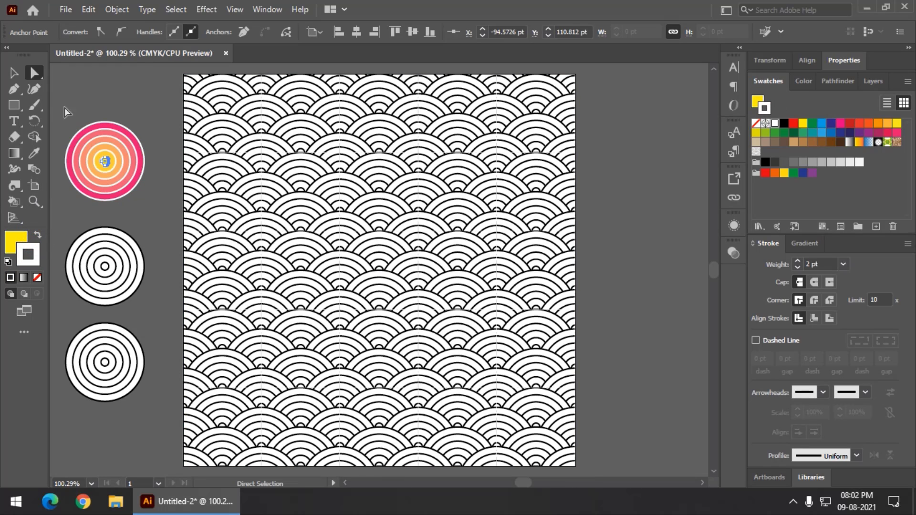
pyautogui.click(14, 72)
pyautogui.click(158, 116)
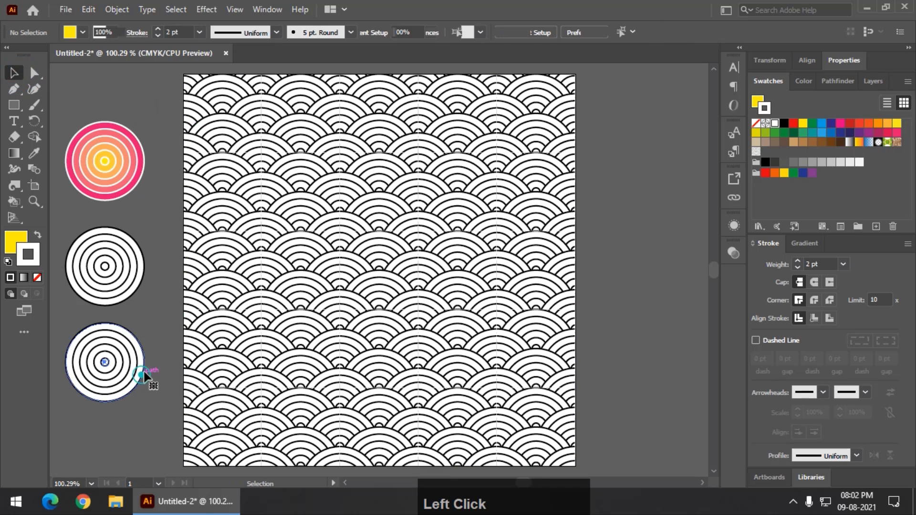
# Give the whole lower copy of the concentric circles a teal fill and a white stroke
pyautogui.click(143, 376)
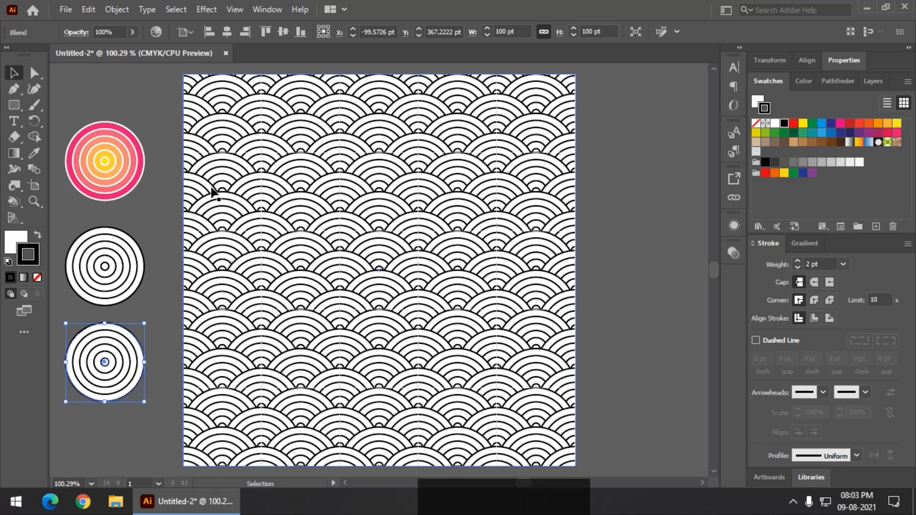
pyautogui.click(812, 134)
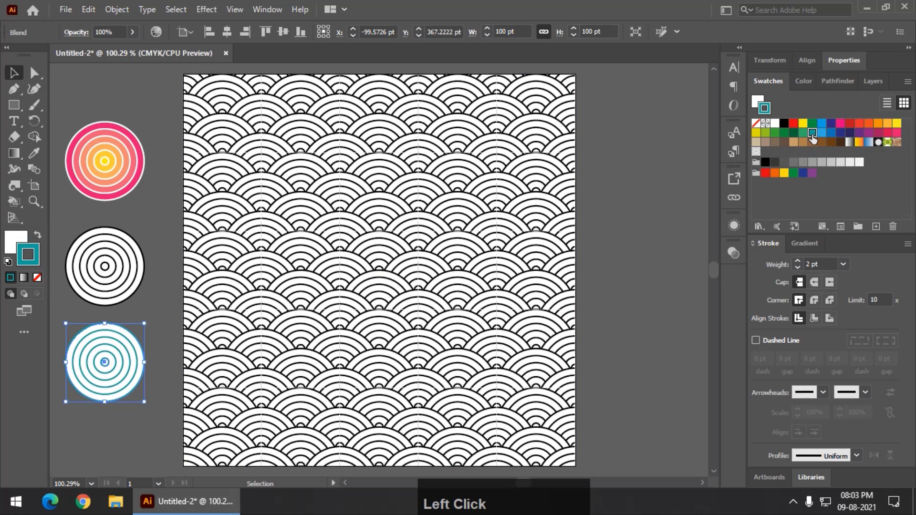
pyautogui.click(38, 235)
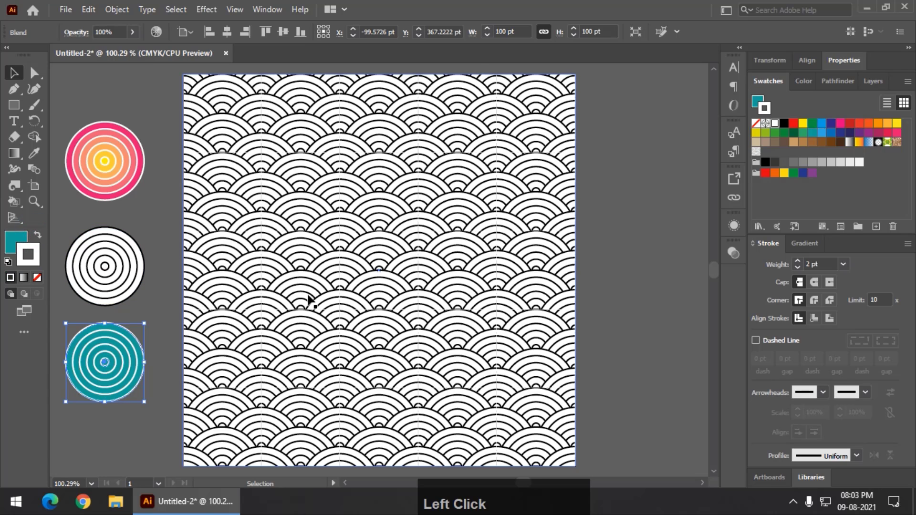
# Fill only the innermost circle of the lower copy with yellow
pyautogui.click(35, 73)
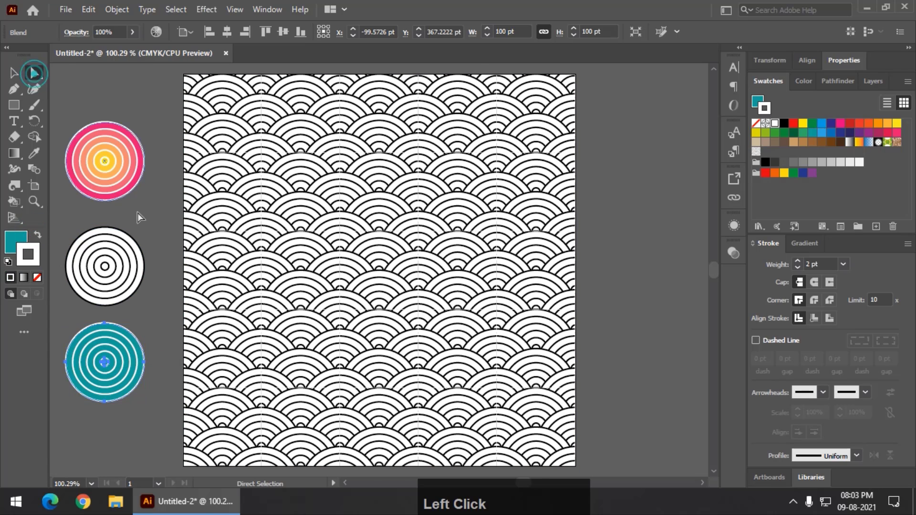
pyautogui.click(139, 310)
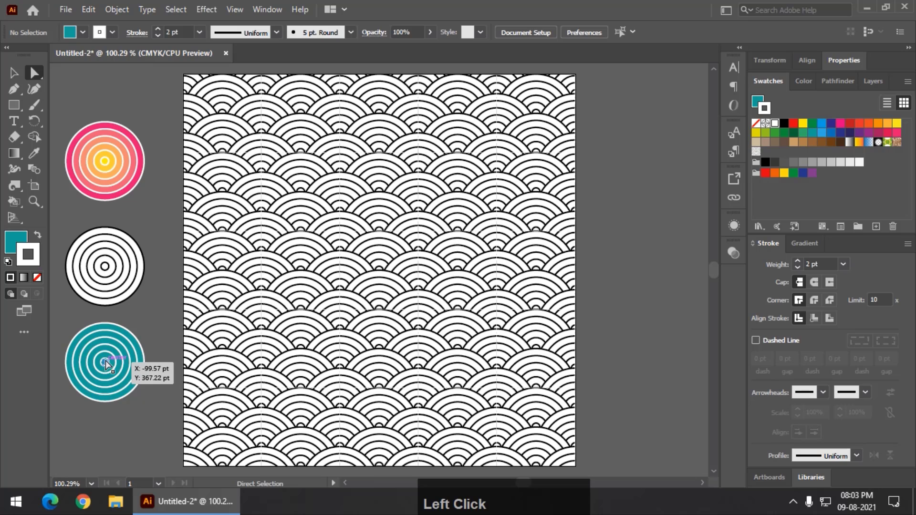
pyautogui.click(106, 363)
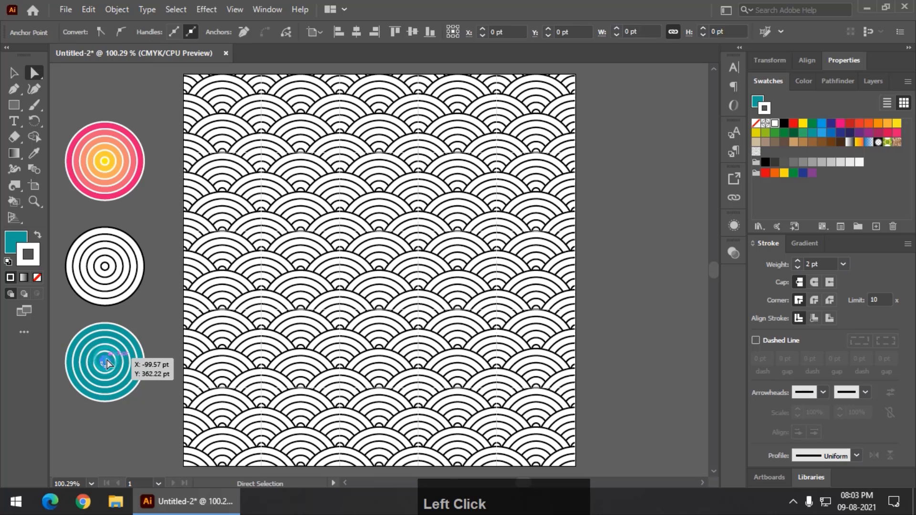
pyautogui.click(756, 100)
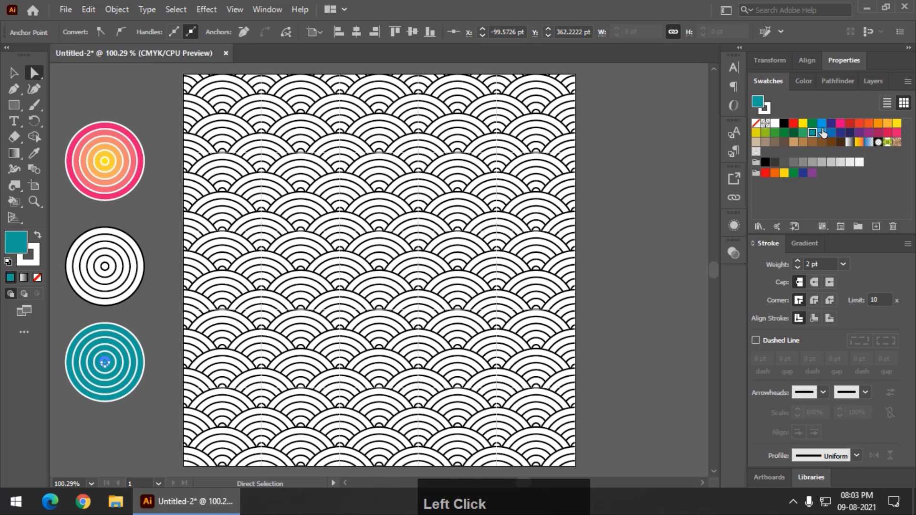
pyautogui.click(803, 124)
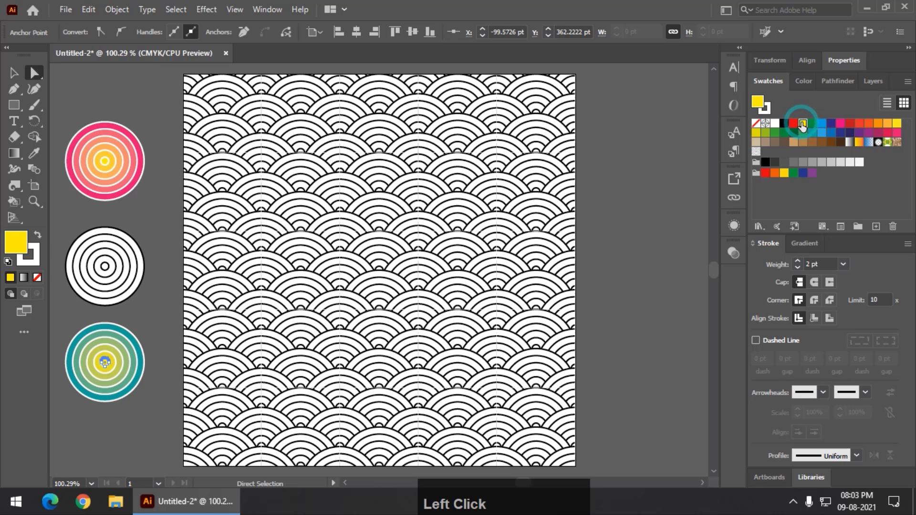
pyautogui.click(16, 73)
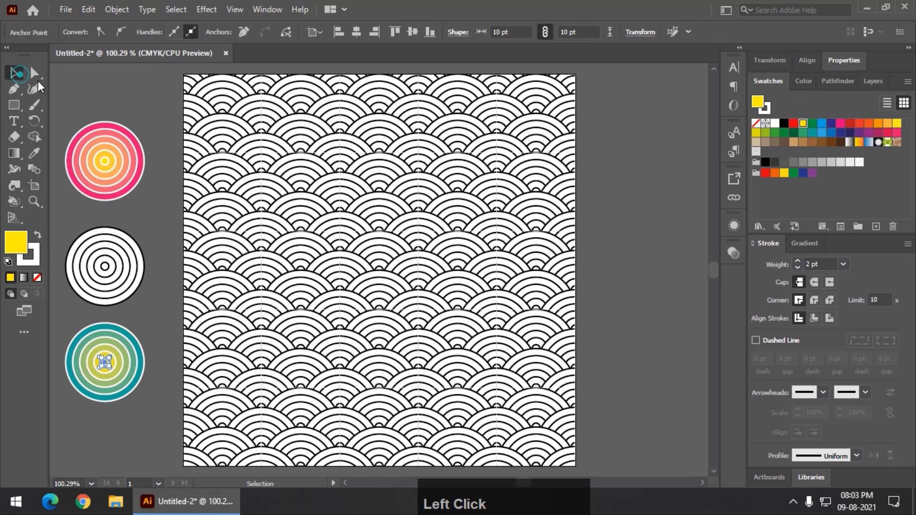
# Make a new pattern from the pink-and-yellow concentric circles and open its pattern options
pyautogui.click(91, 89)
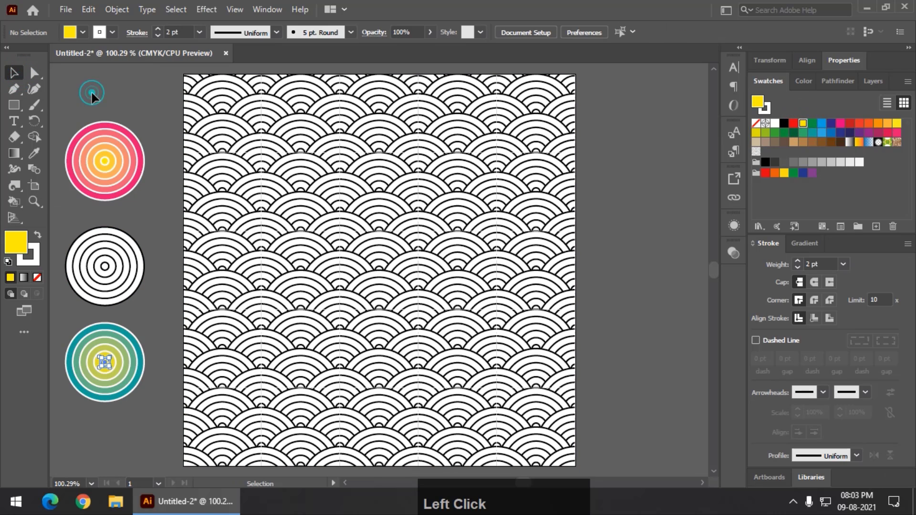
pyautogui.click(106, 161)
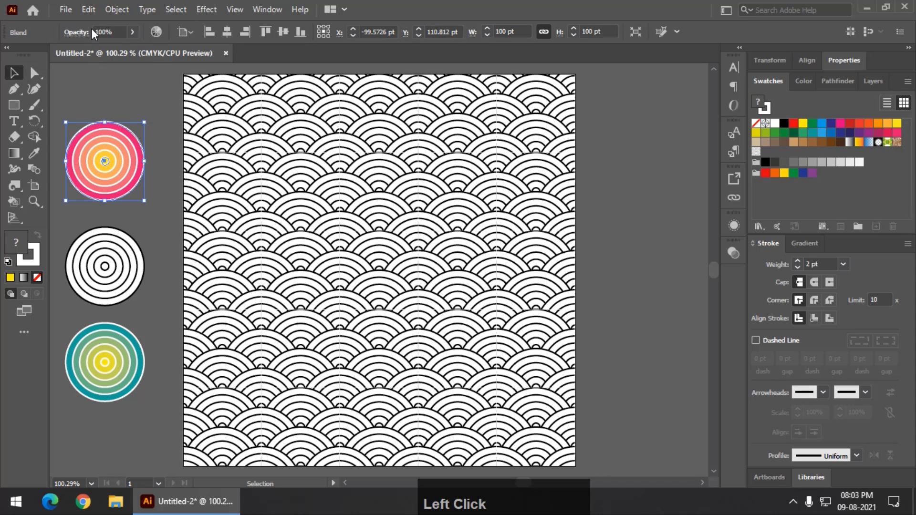
pyautogui.click(109, 10)
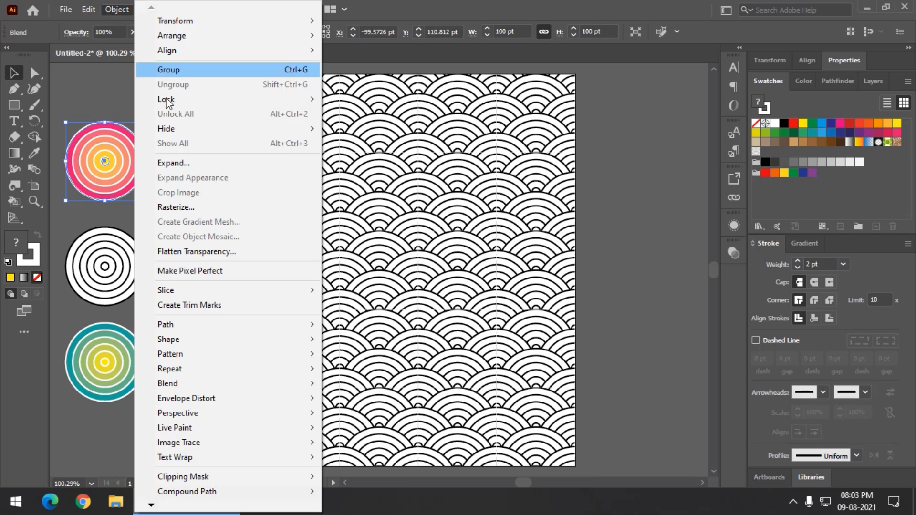
pyautogui.moveTo(232, 352)
pyautogui.click(380, 352)
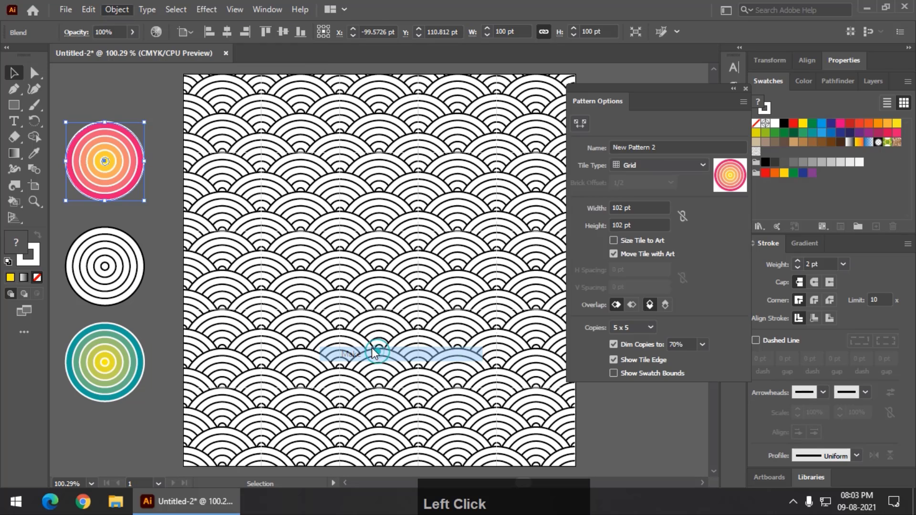
pyautogui.click(582, 279)
pyautogui.moveTo(593, 101); pyautogui.dragTo(579, 100)
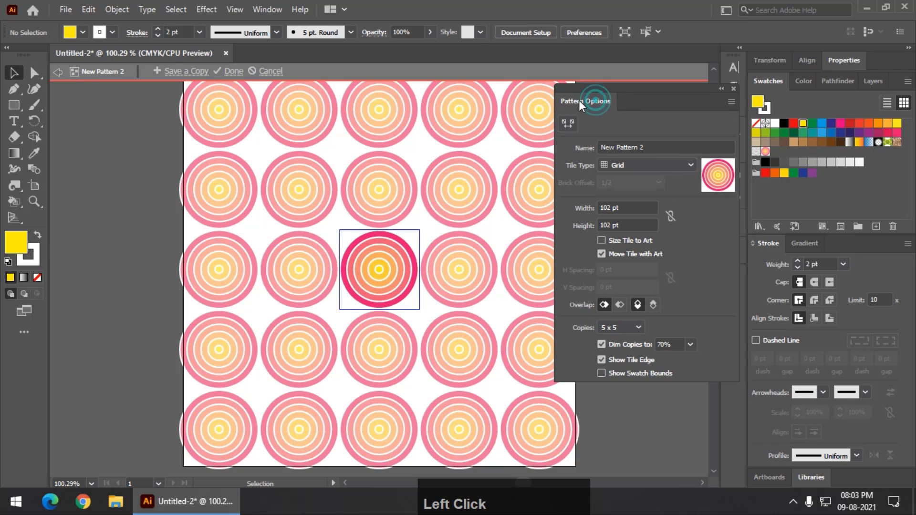
# Configure the pink pattern as Brick by Row, 100 pt wide and 25 pt high, with bottom-in-front overlap, and finish editing it
pyautogui.click(628, 166)
pyautogui.click(644, 193)
pyautogui.click(606, 207)
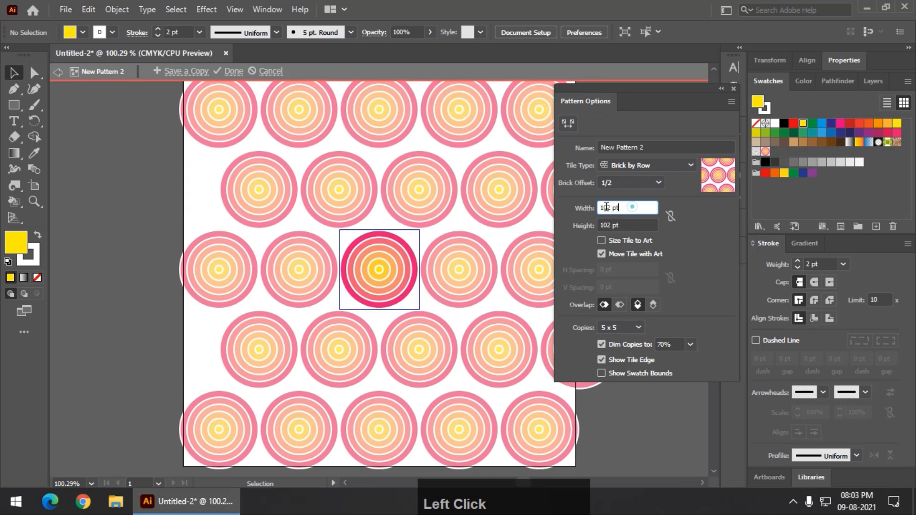
pyautogui.click(579, 208)
pyautogui.write('100')
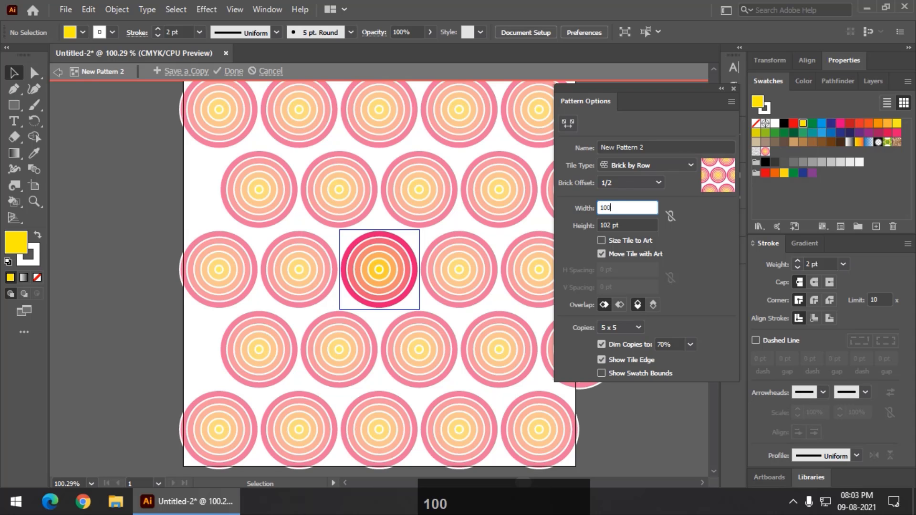
pyautogui.press('Tab')
pyautogui.write('25')
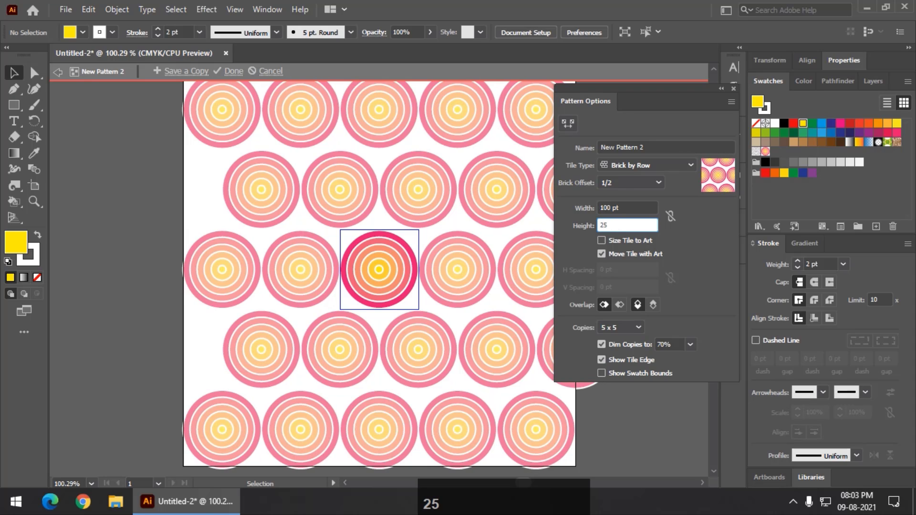
pyautogui.click(692, 291)
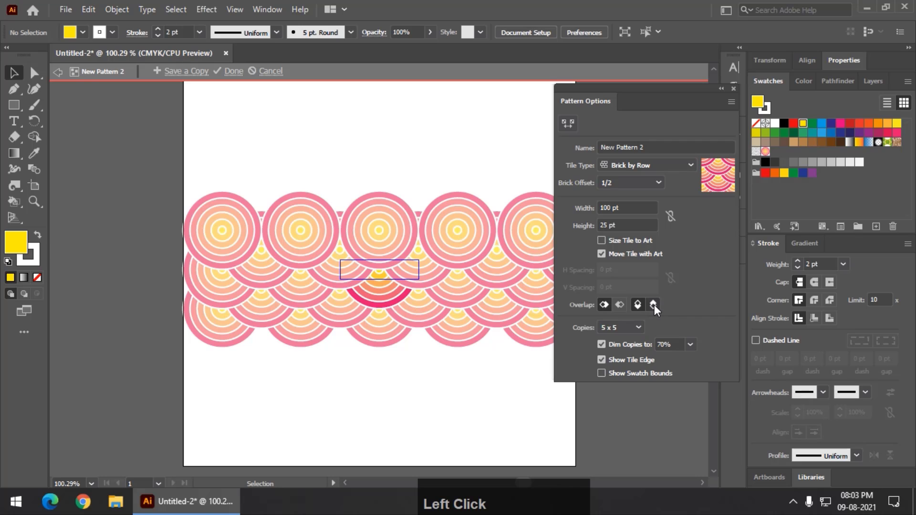
pyautogui.click(653, 304)
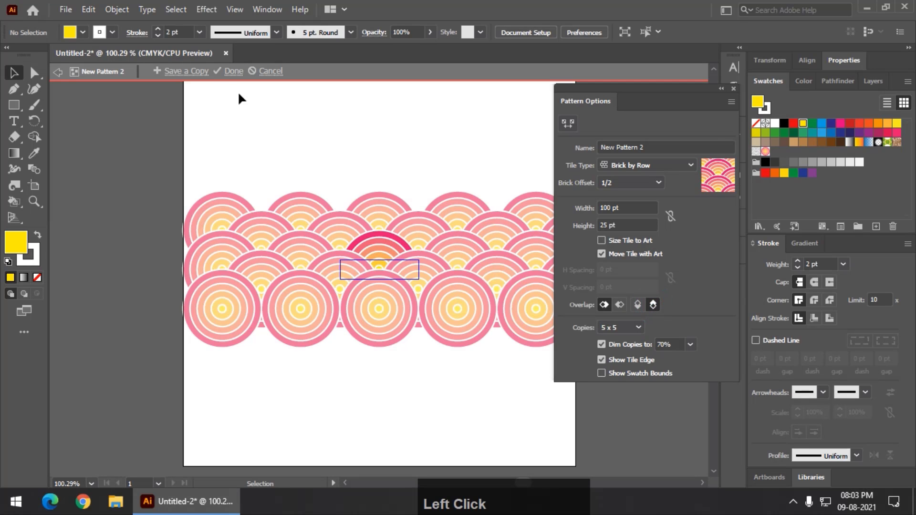
pyautogui.click(228, 71)
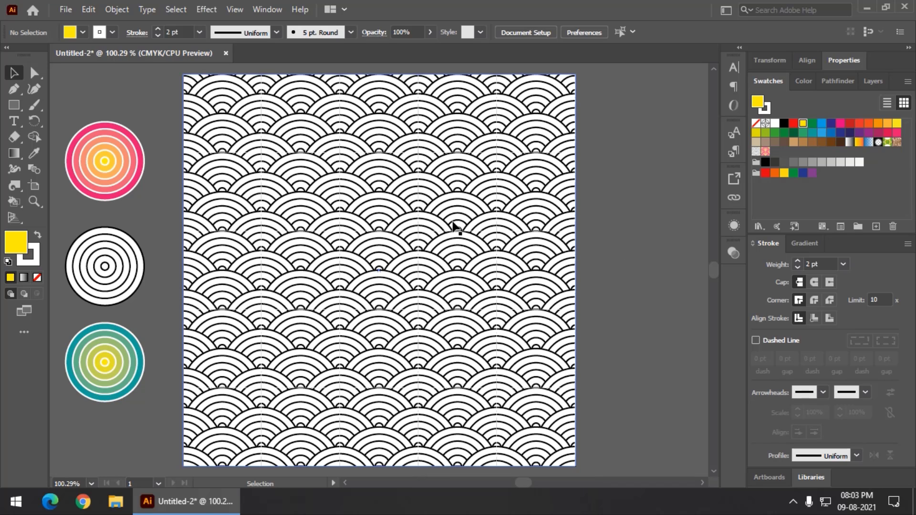
# Fill the artboard square with the new pink wave pattern and place a duplicate of the square beside the artboard's right edge
pyautogui.click(267, 206)
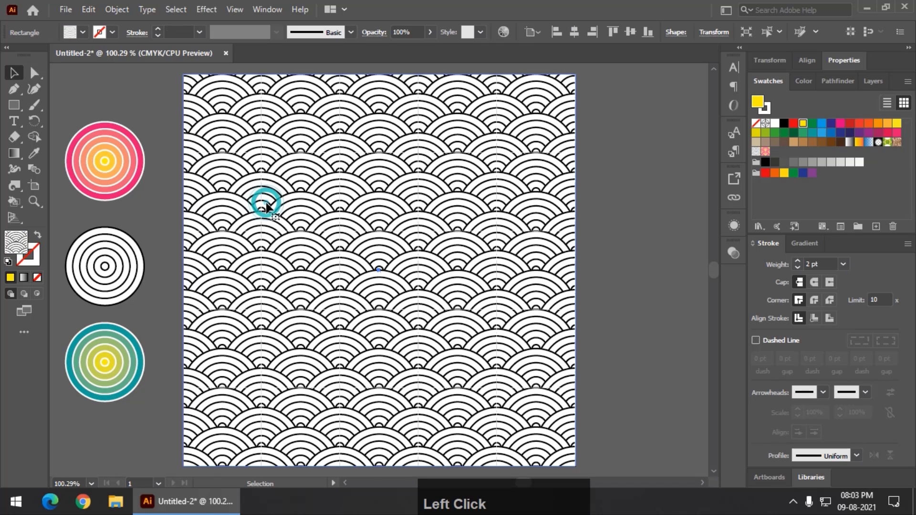
pyautogui.click(766, 153)
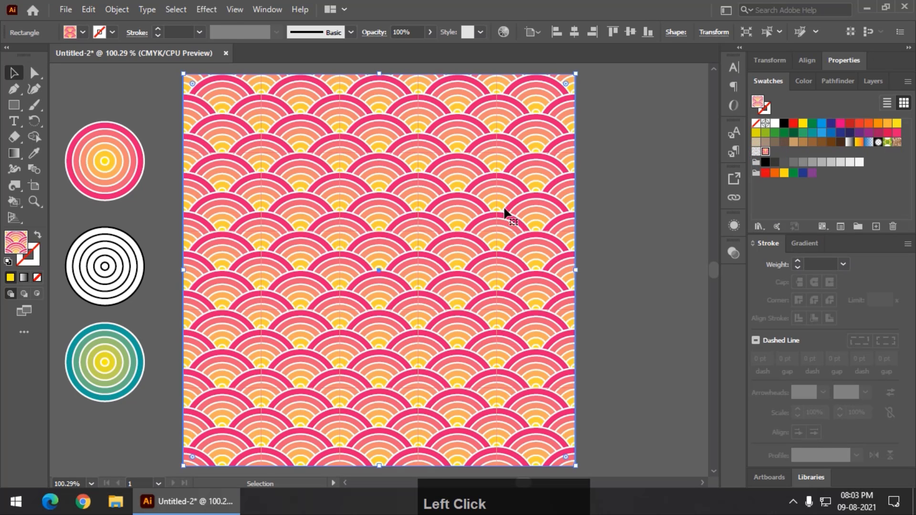
pyautogui.hotkey('ctrl', '-')
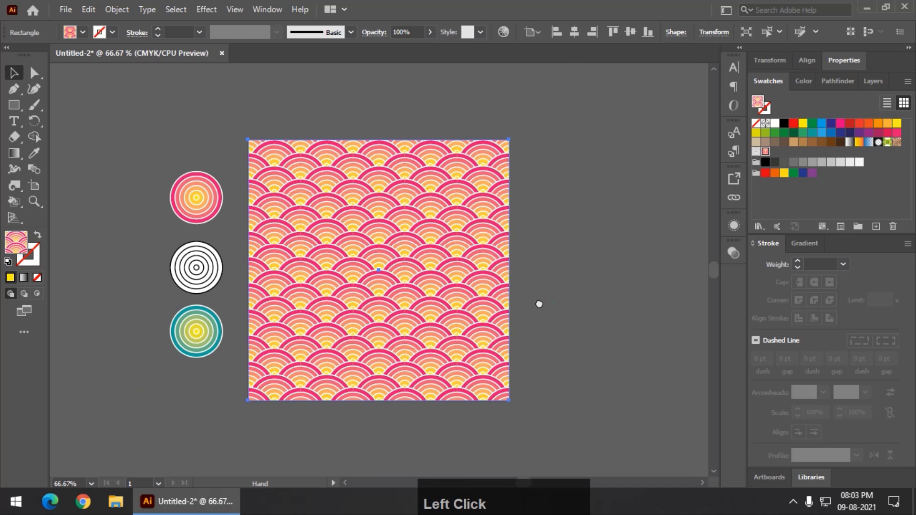
pyautogui.moveTo(539, 302); pyautogui.dragTo(443, 298)
pyautogui.click(343, 302)
pyautogui.moveTo(344, 302); pyautogui.dragTo(603, 302)
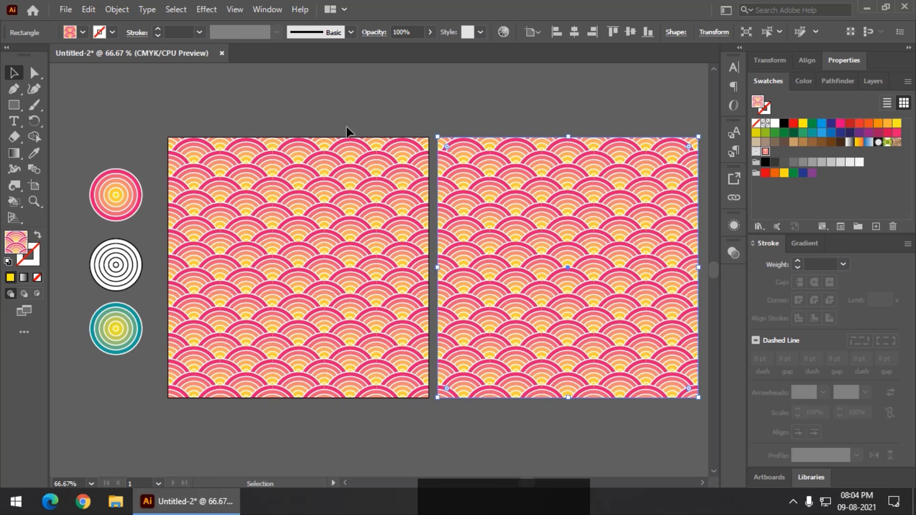
pyautogui.click(346, 127)
# Make a new pattern from the teal-and-yellow concentric circles and dismiss the notice
pyautogui.click(125, 322)
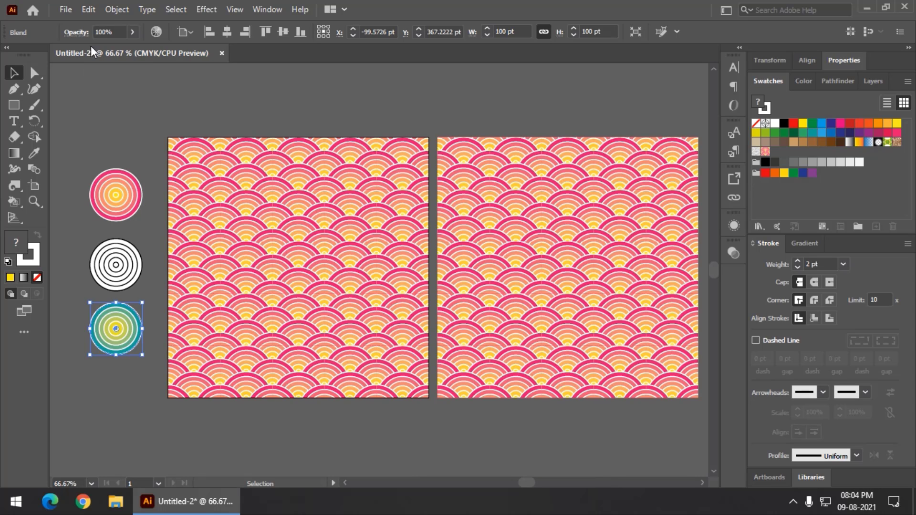
pyautogui.click(113, 13)
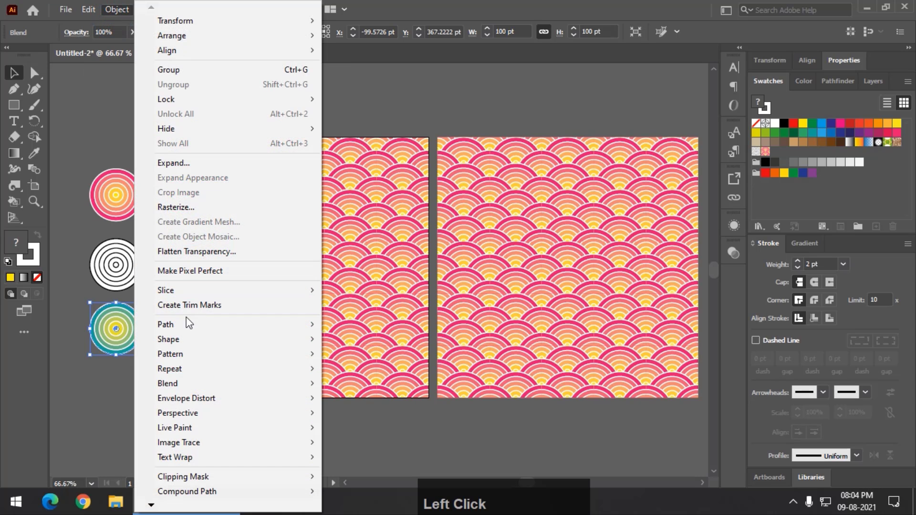
pyautogui.moveTo(192, 357)
pyautogui.click(377, 354)
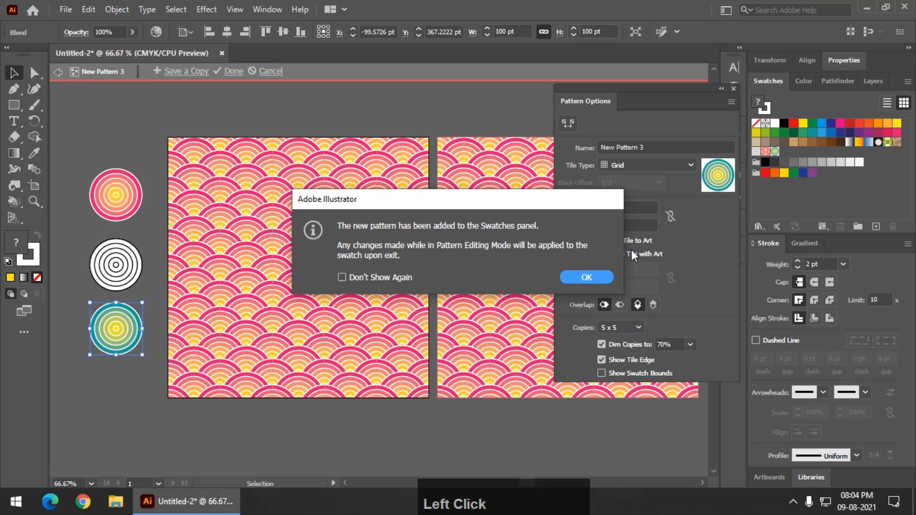
pyautogui.click(586, 277)
# Configure the teal pattern as Brick by Row, 100 pt wide and 25 pt high, with bottom-in-front overlap, and finish editing it
pyautogui.click(639, 165)
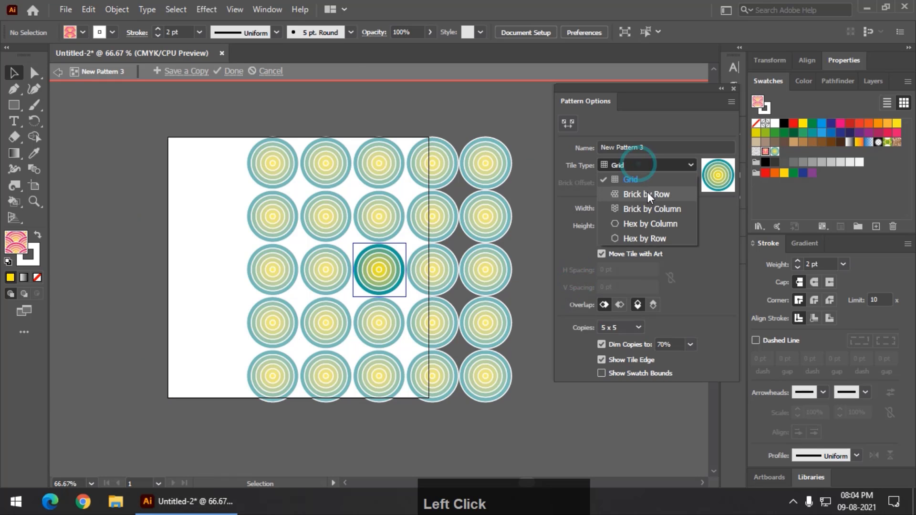
pyautogui.click(647, 193)
pyautogui.click(641, 207)
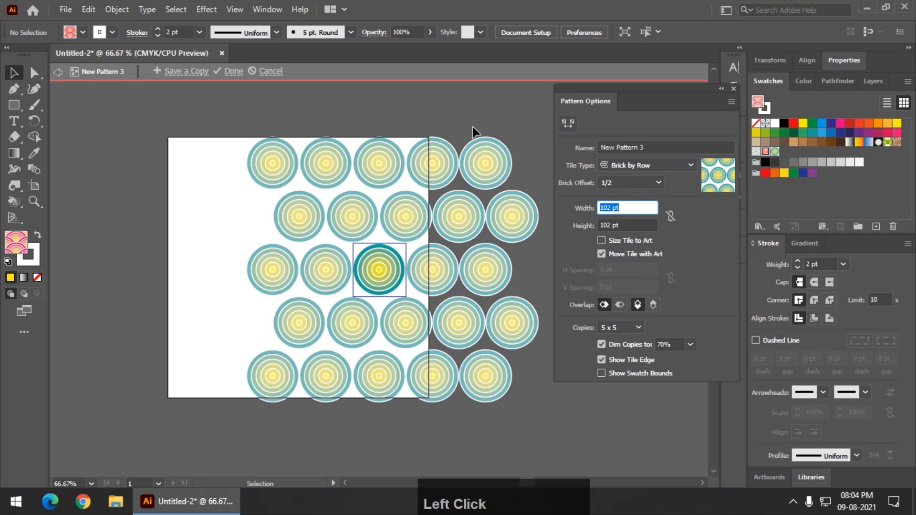
pyautogui.write('100')
pyautogui.press('Tab')
pyautogui.write('25')
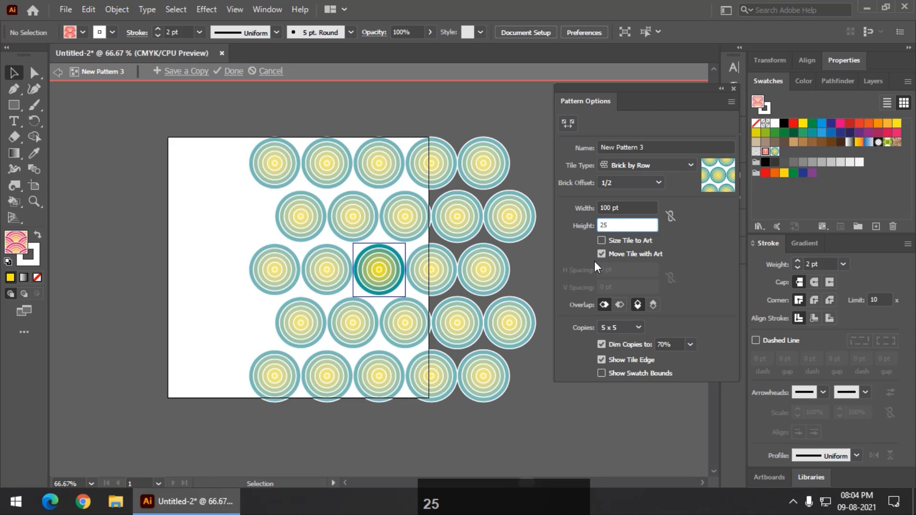
pyautogui.click(653, 304)
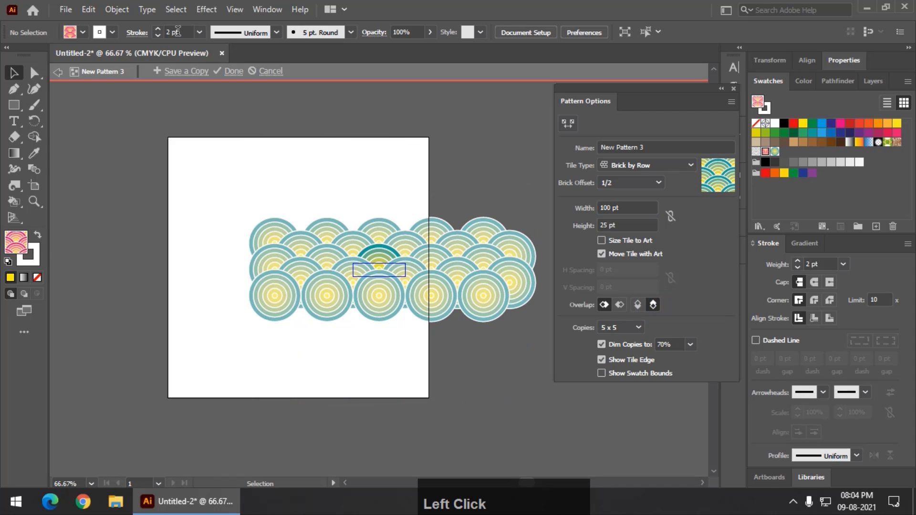
pyautogui.click(228, 72)
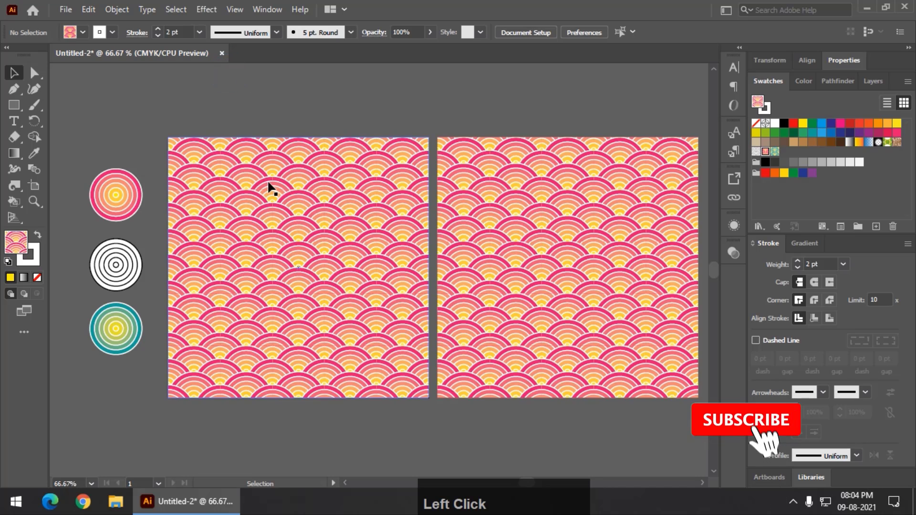
# Fill the duplicated square beside the artboard with the teal wave pattern and deselect it
pyautogui.click(262, 301)
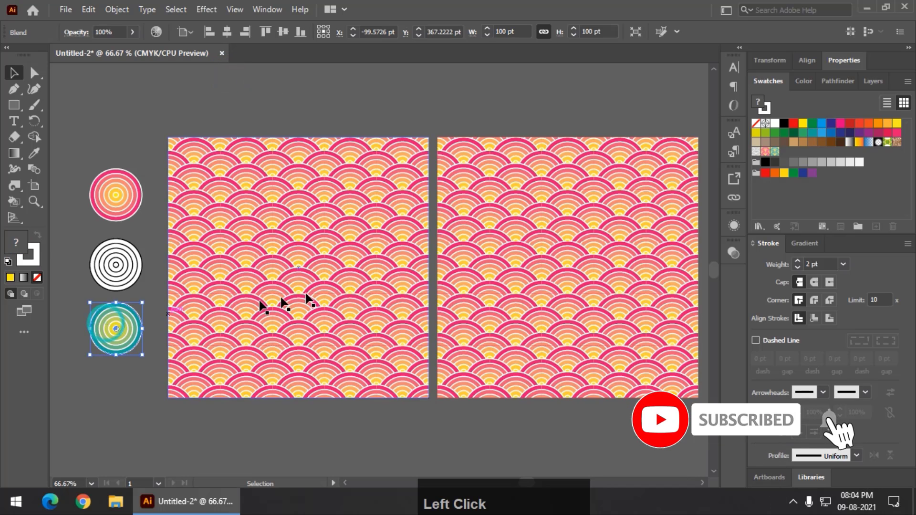
pyautogui.click(501, 249)
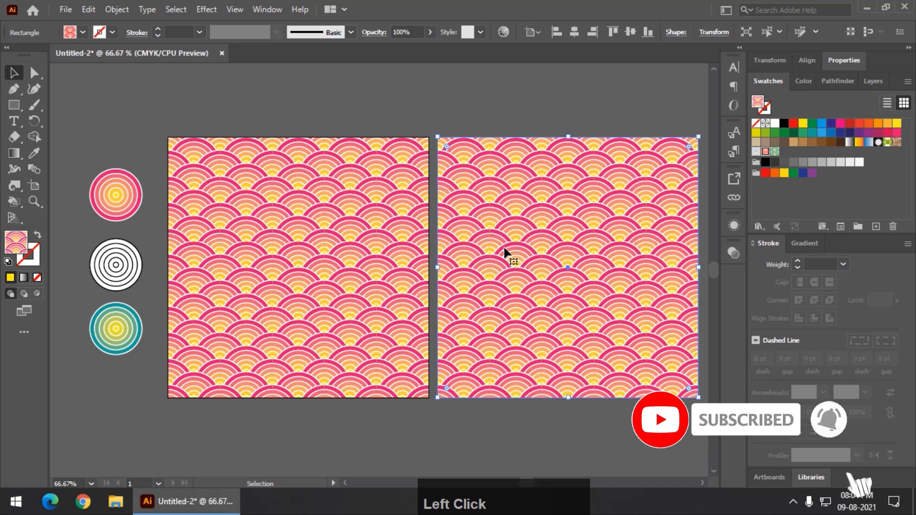
pyautogui.click(774, 152)
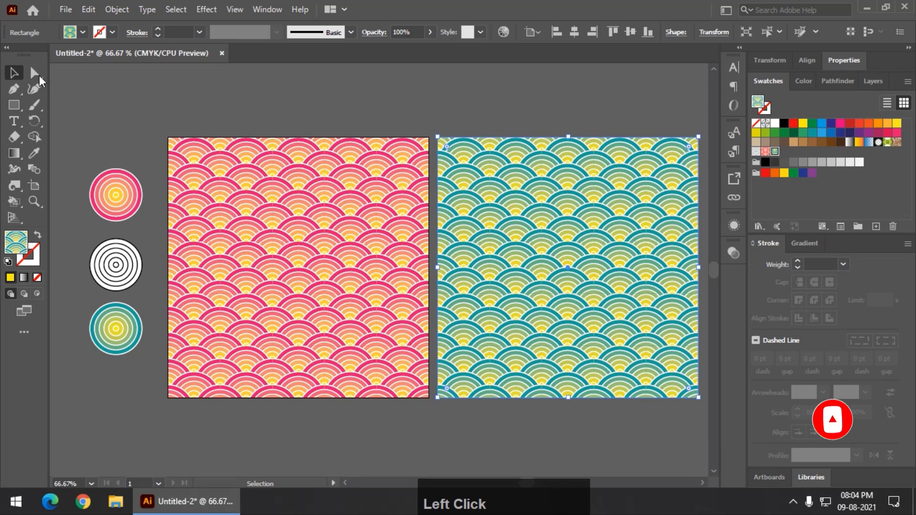
pyautogui.click(98, 92)
pyautogui.press('z')
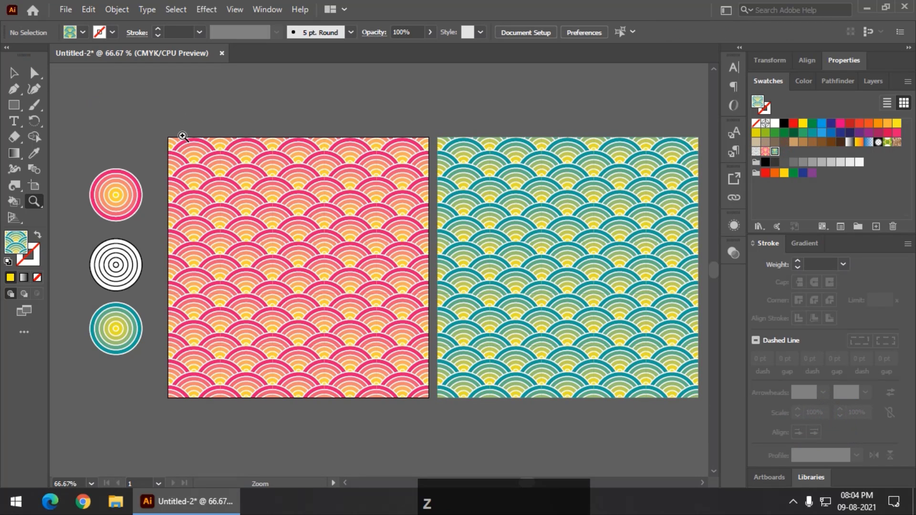
pyautogui.moveTo(170, 150); pyautogui.dragTo(706, 407)
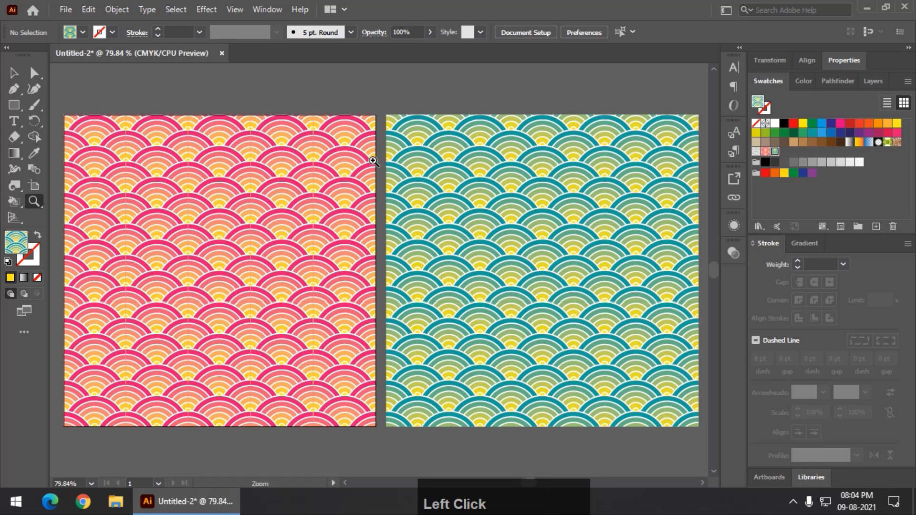